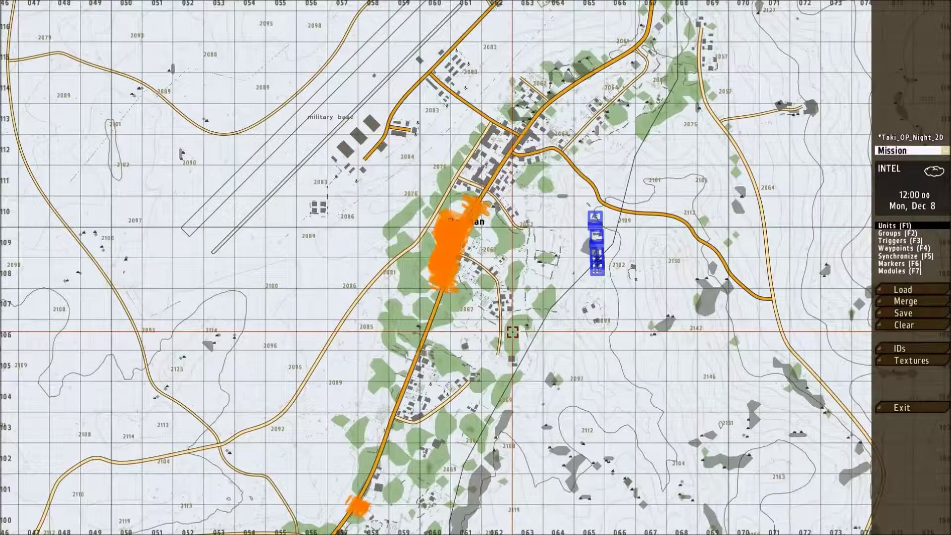
Insert a BLUFOR USMC Rifleman as the player on the curved road southeast of Rasman
scroll(513, 331, "up", 5)
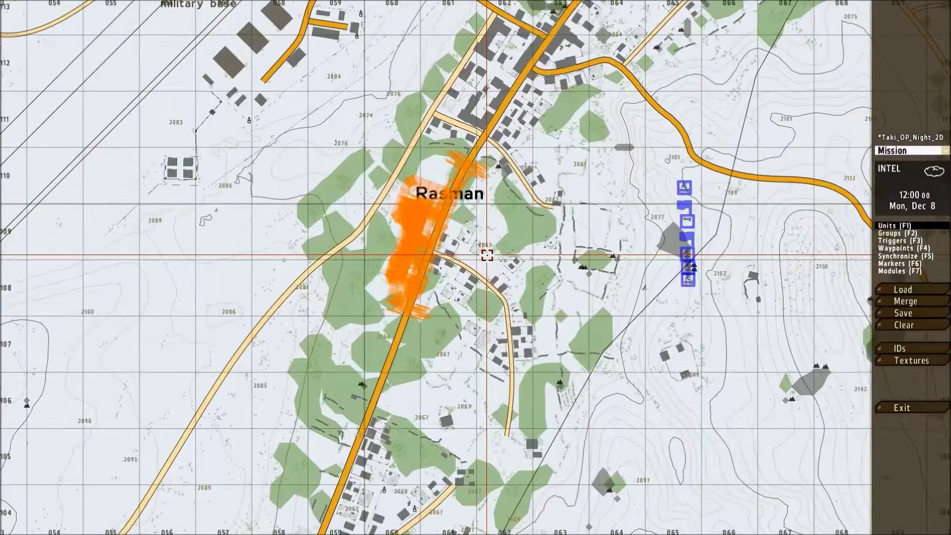
scroll(509, 300, "up", 5)
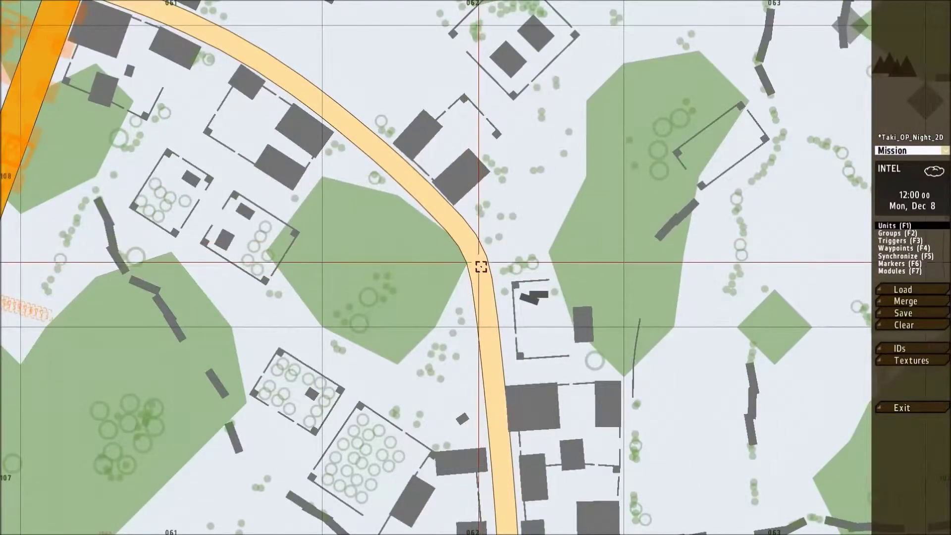
double_click(357, 131)
left_click(432, 164)
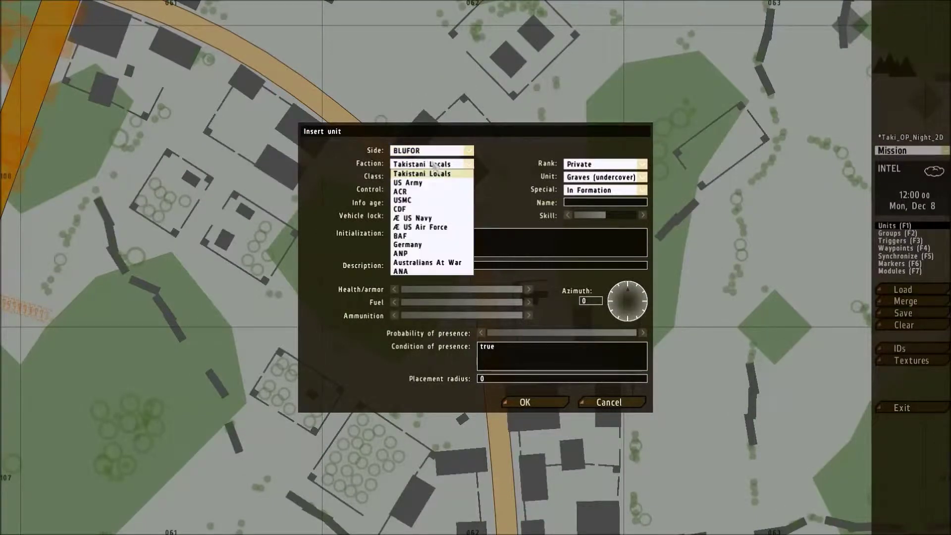
left_click(420, 210)
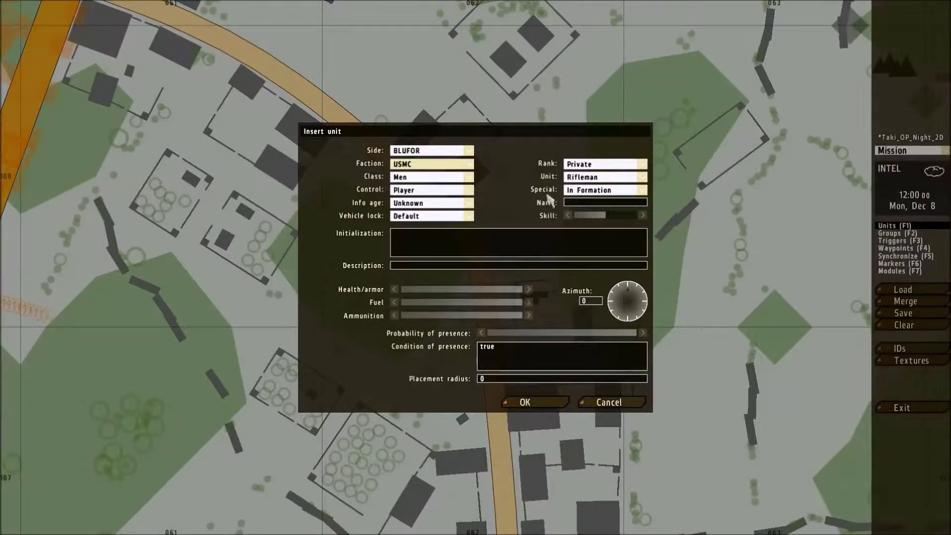
left_click(541, 402)
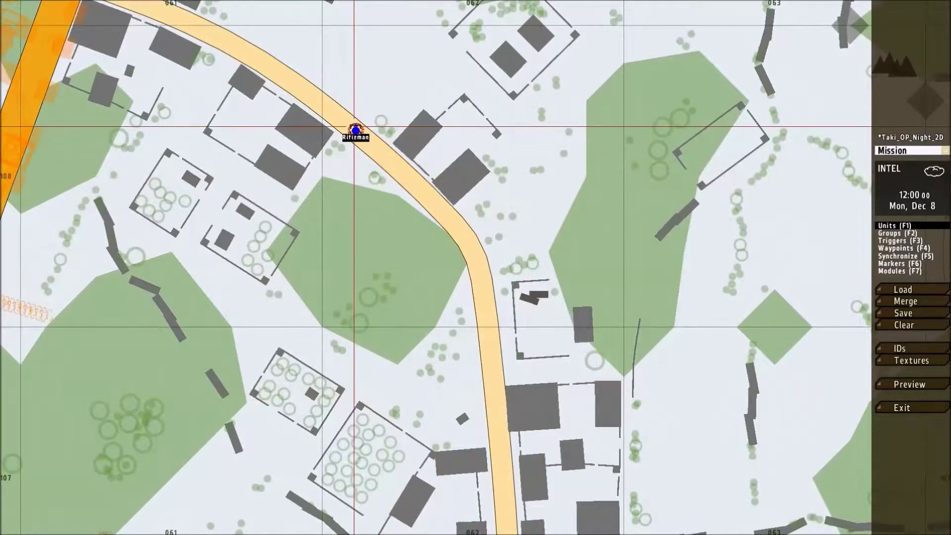
Delete the USMC Rifleman from the road
double_click(355, 131)
left_click(608, 401)
key("Delete")
Insert an OPFOR Russia player unit of class Men (Spetsnaz), type Spetsnaz Operator (SD), on the curved road
double_click(360, 133)
left_click(411, 153)
left_click(415, 164)
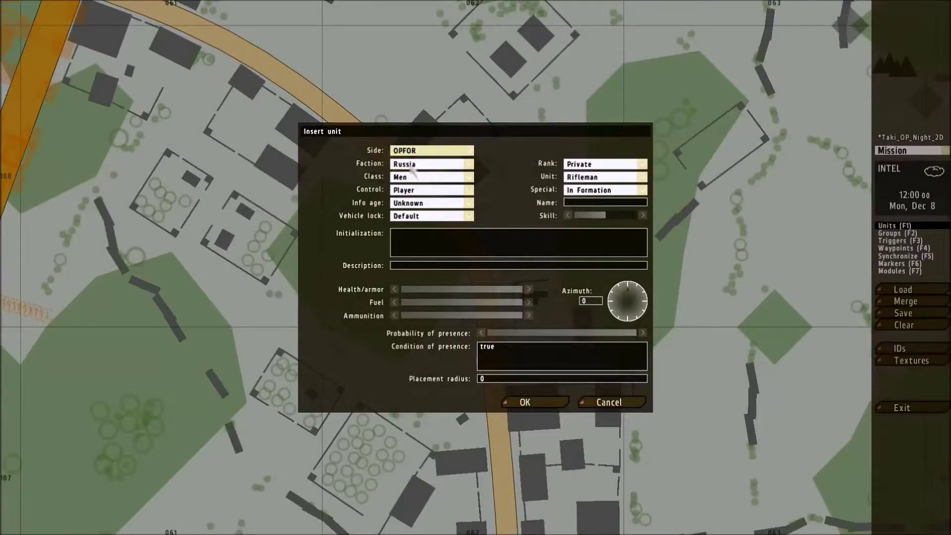
left_click(416, 178)
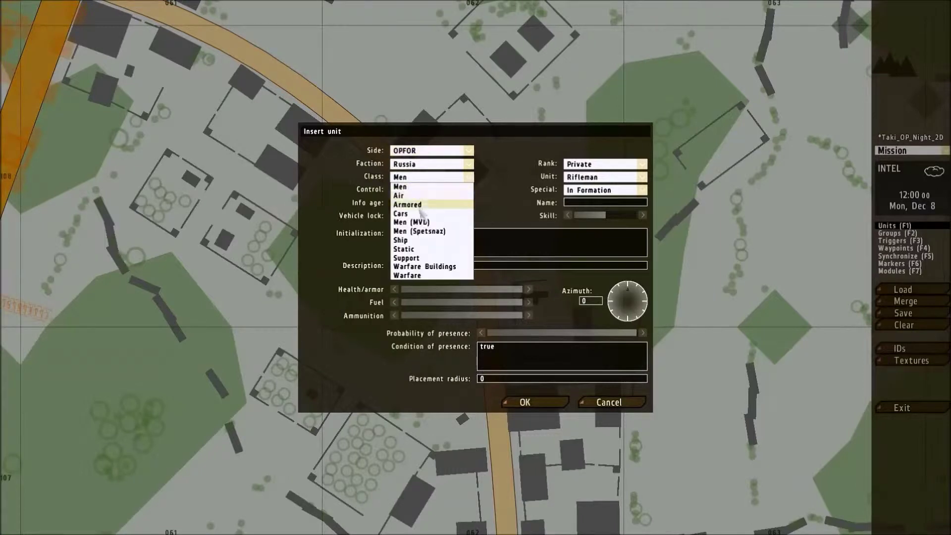
left_click(424, 235)
left_click(595, 179)
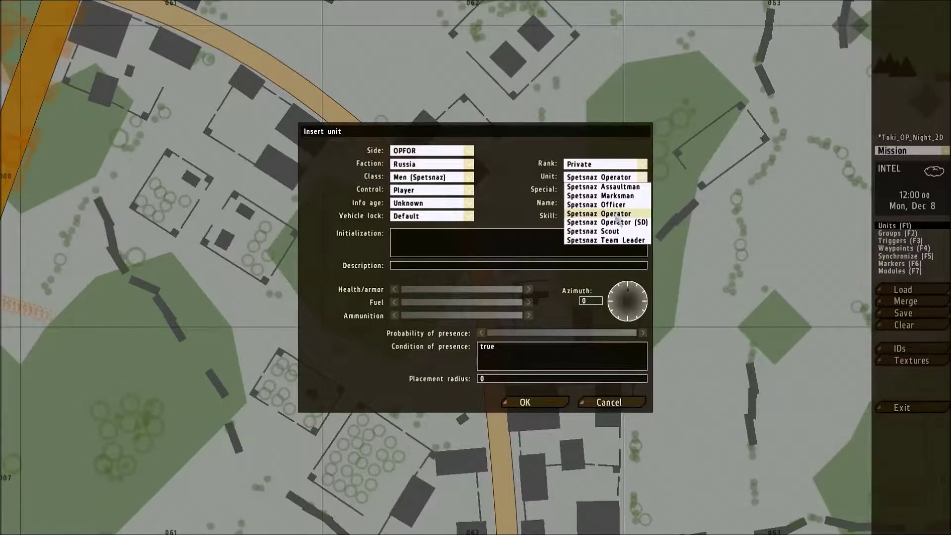
left_click(617, 214)
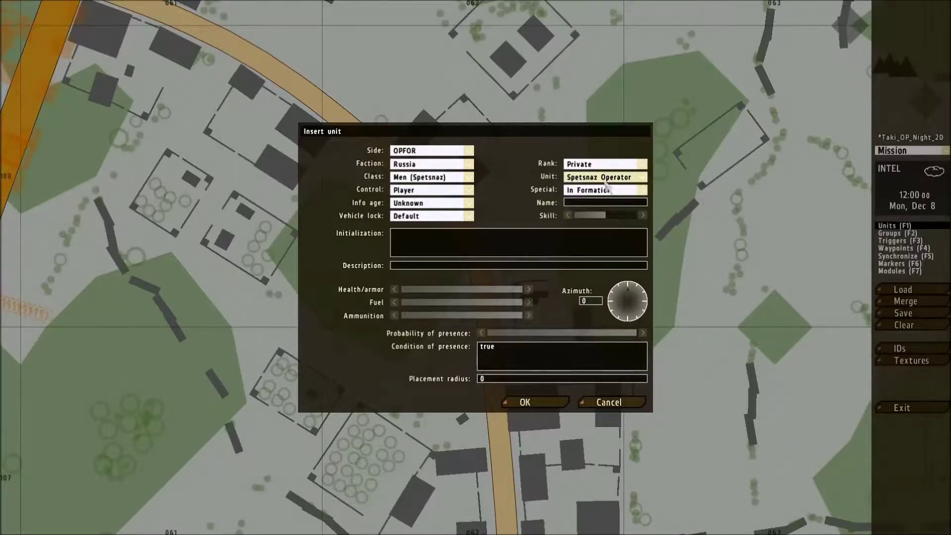
left_click(614, 178)
left_click(618, 223)
left_click(526, 402)
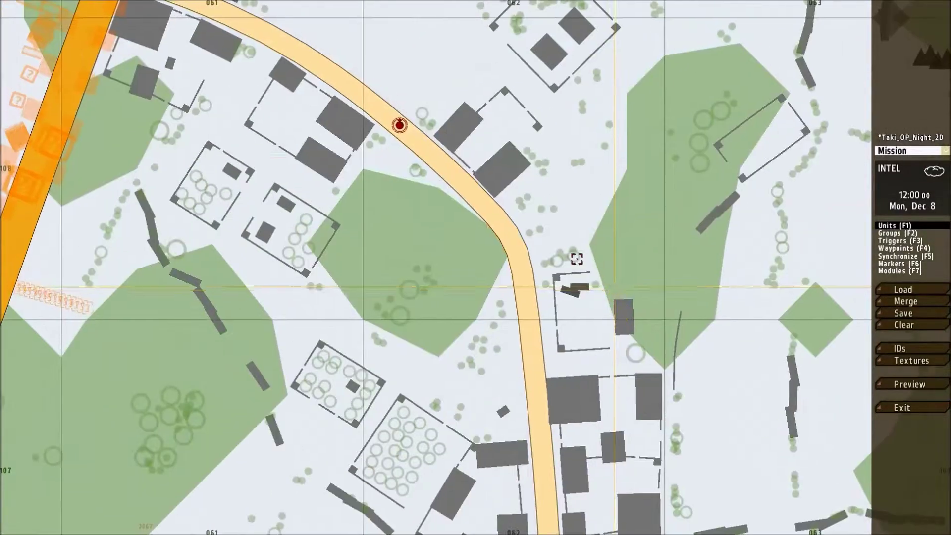
Open the Spetsnaz operator's properties and review its faction and class options
double_click(400, 127)
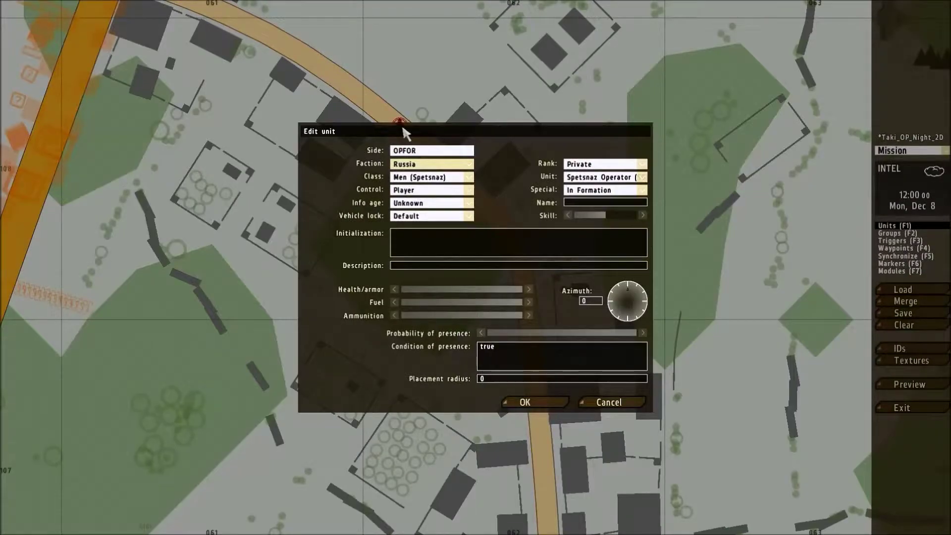
left_click(419, 166)
left_click(420, 172)
left_click(429, 178)
left_click(429, 179)
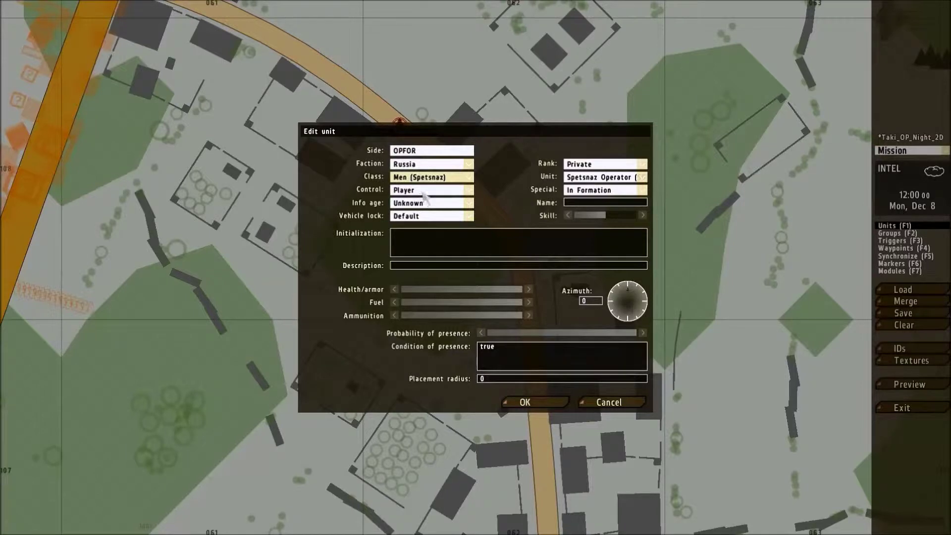
Try the Playable control option for the Spetsnaz operator and return it to Player
left_click(424, 193)
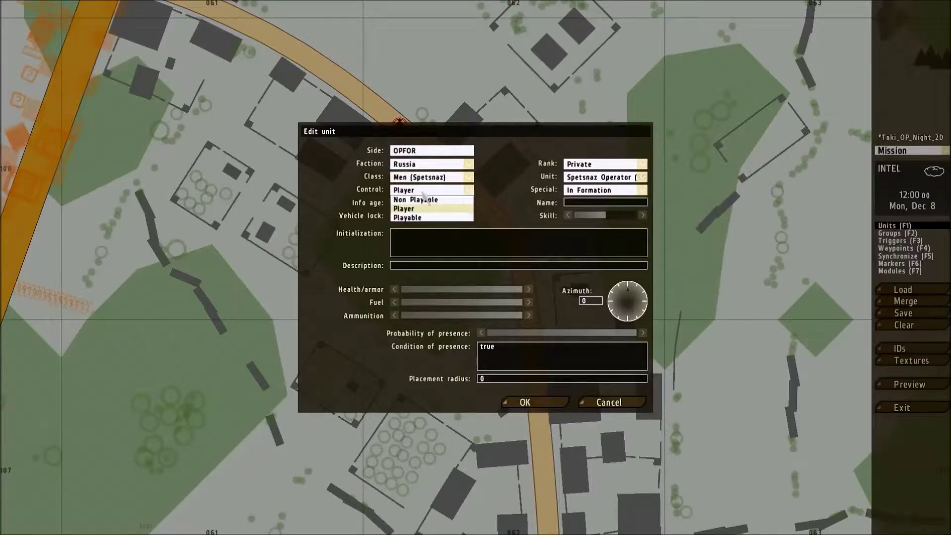
left_click(420, 218)
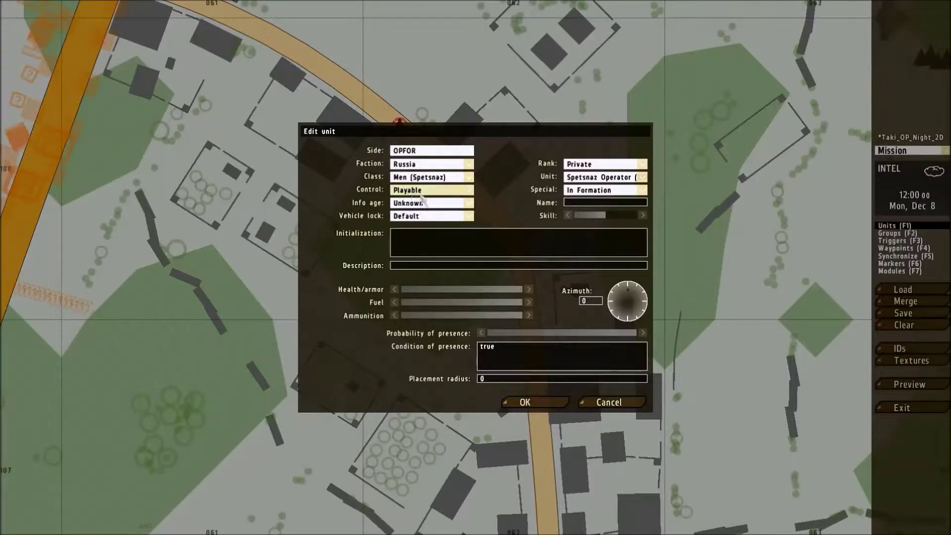
left_click(419, 191)
left_click(419, 209)
left_click(409, 192)
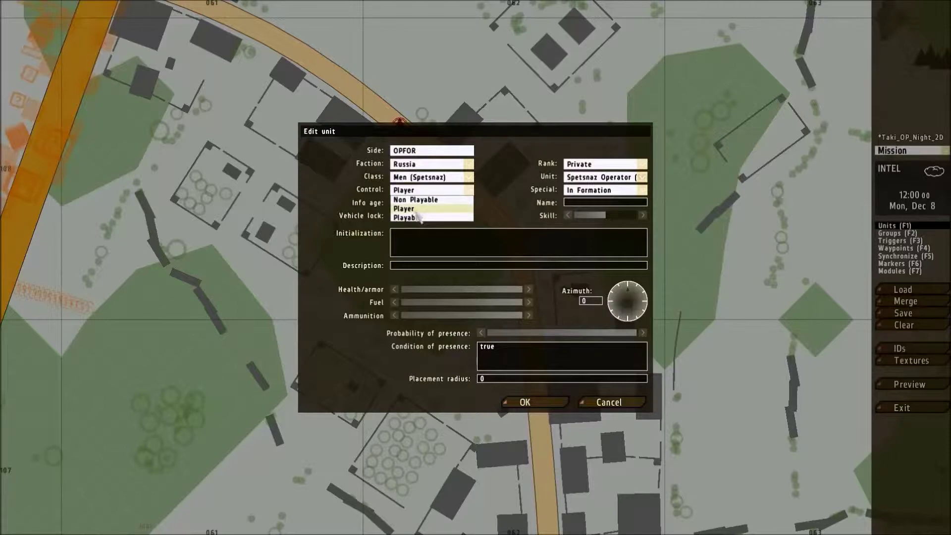
left_click(416, 210)
Review the operator's info age, vehicle lock, rank and unit options
left_click(420, 204)
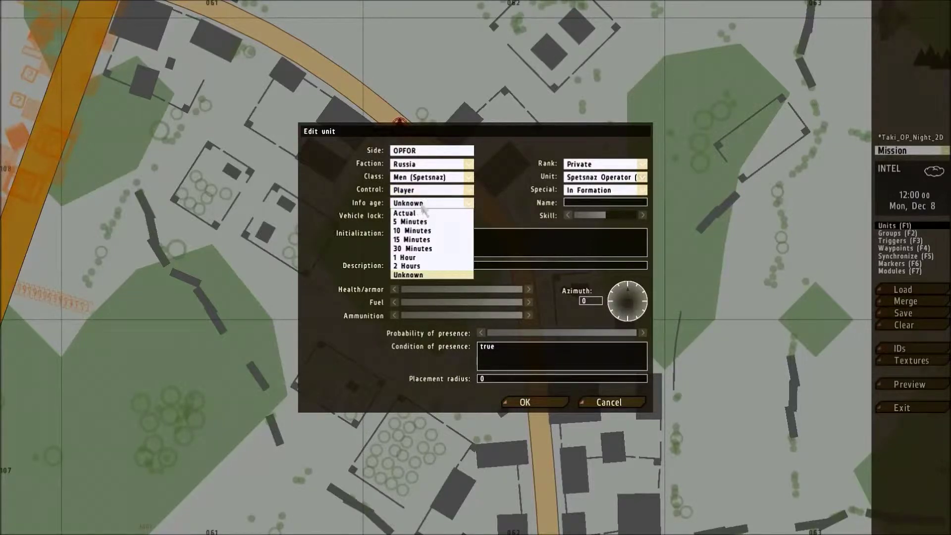
left_click(424, 206)
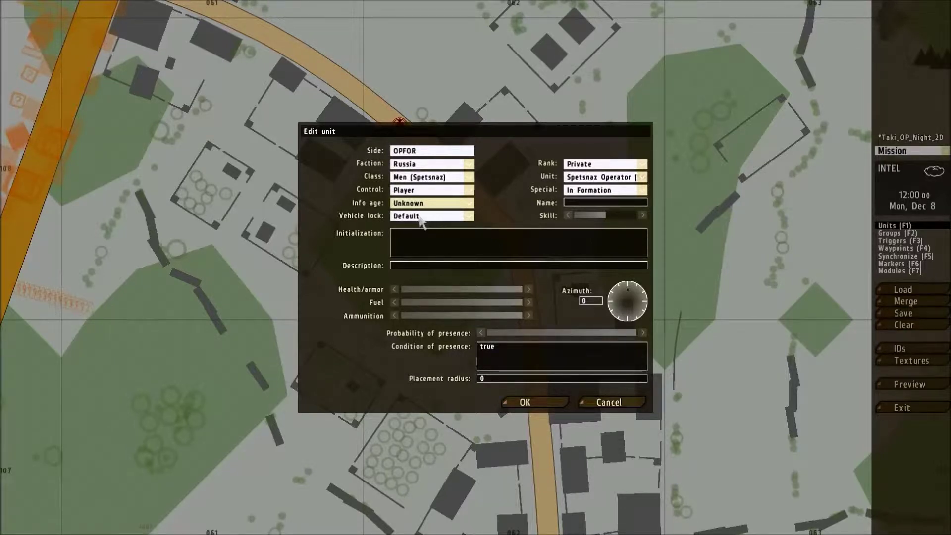
left_click(419, 217)
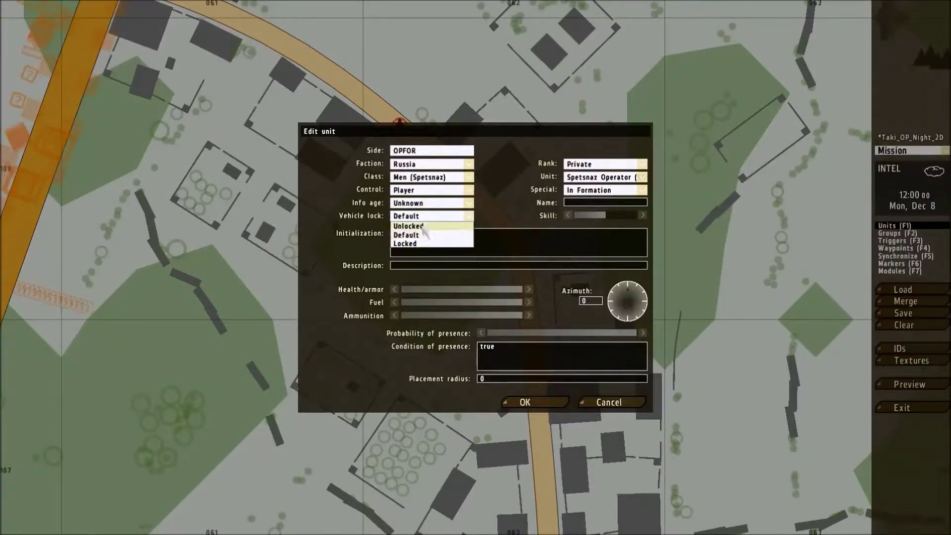
left_click(425, 235)
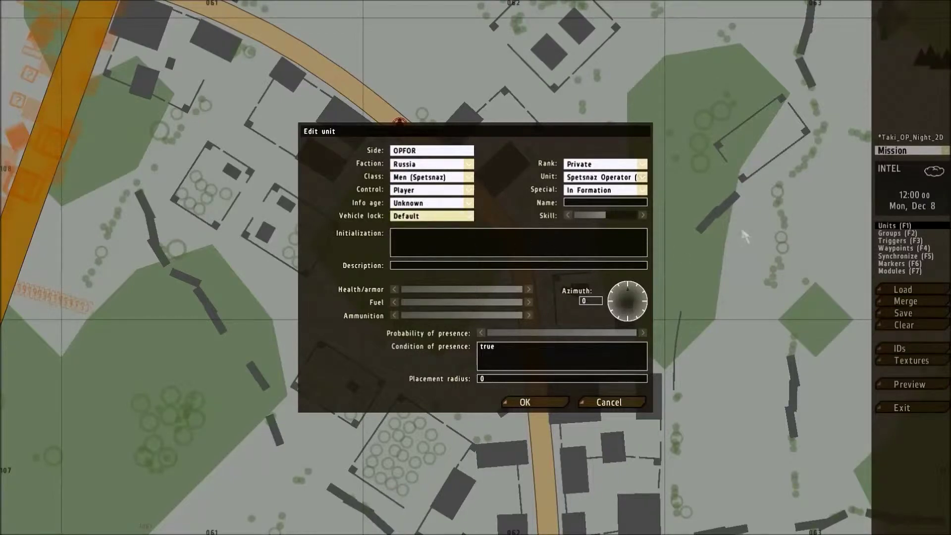
left_click(422, 218)
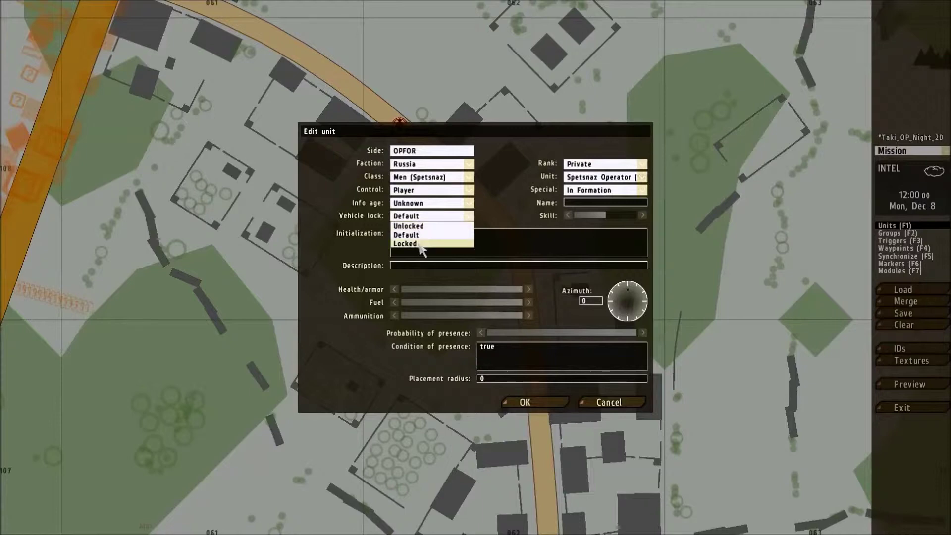
left_click(416, 220)
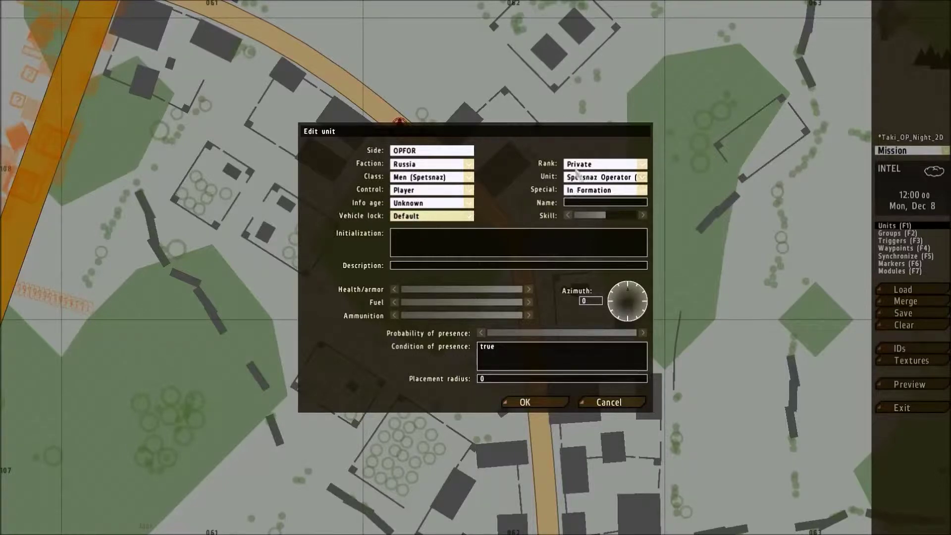
left_click(587, 165)
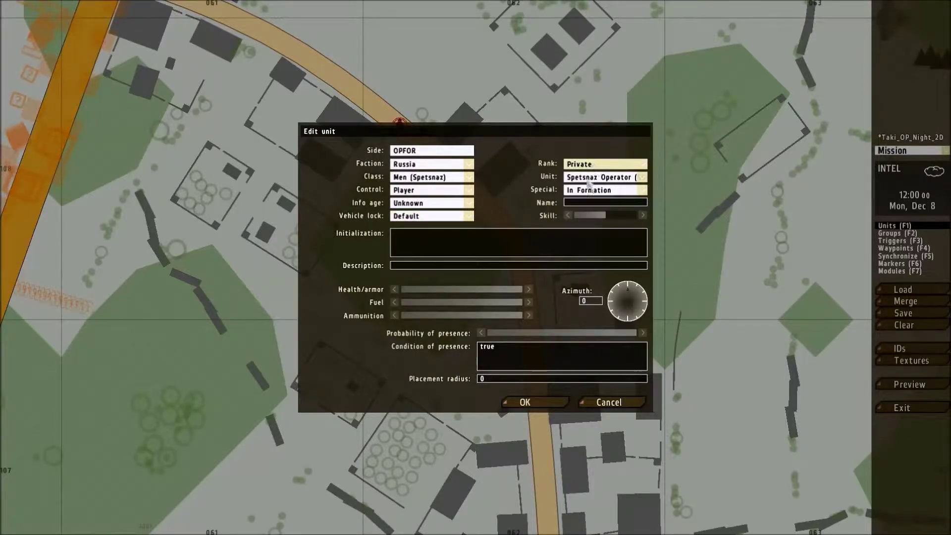
left_click(615, 178)
left_click(618, 178)
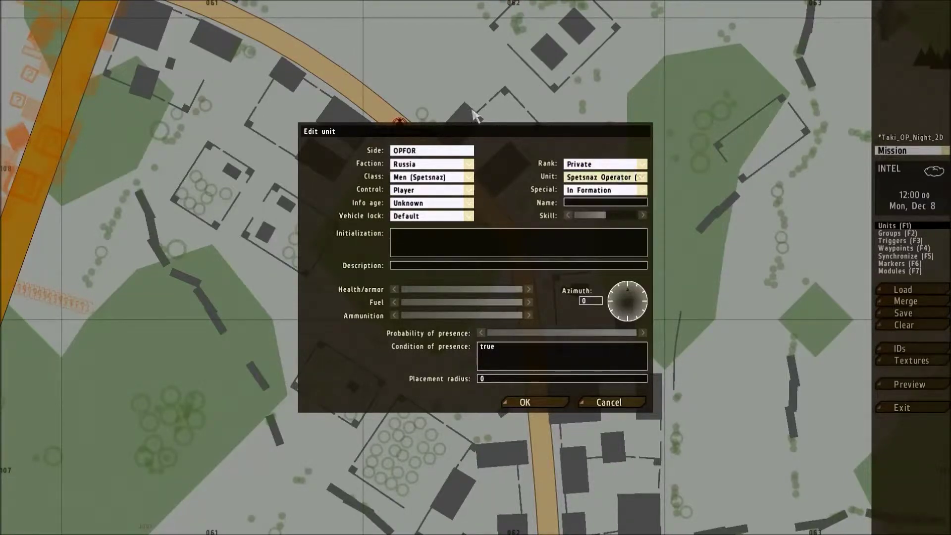
Try the None and In Cargo special settings for the operator and restore In Formation
left_click(608, 193)
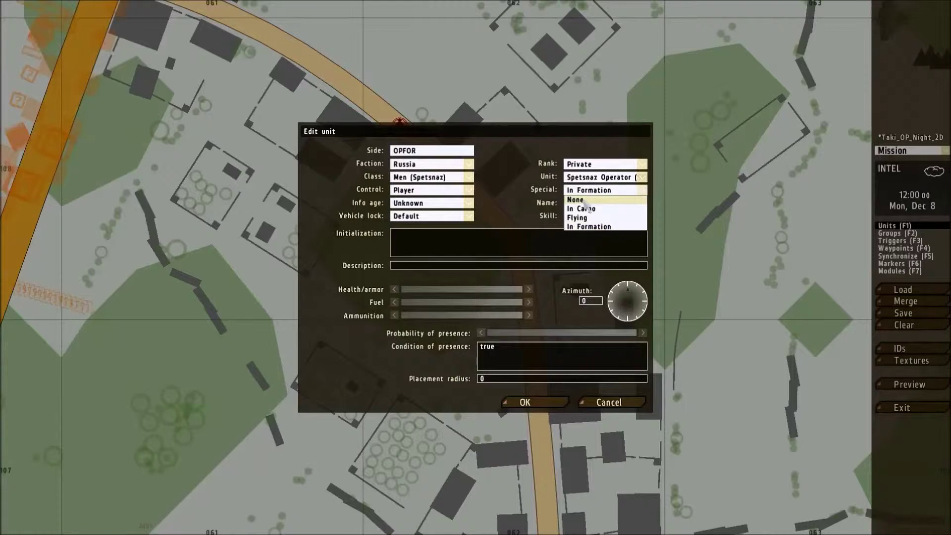
left_click(585, 200)
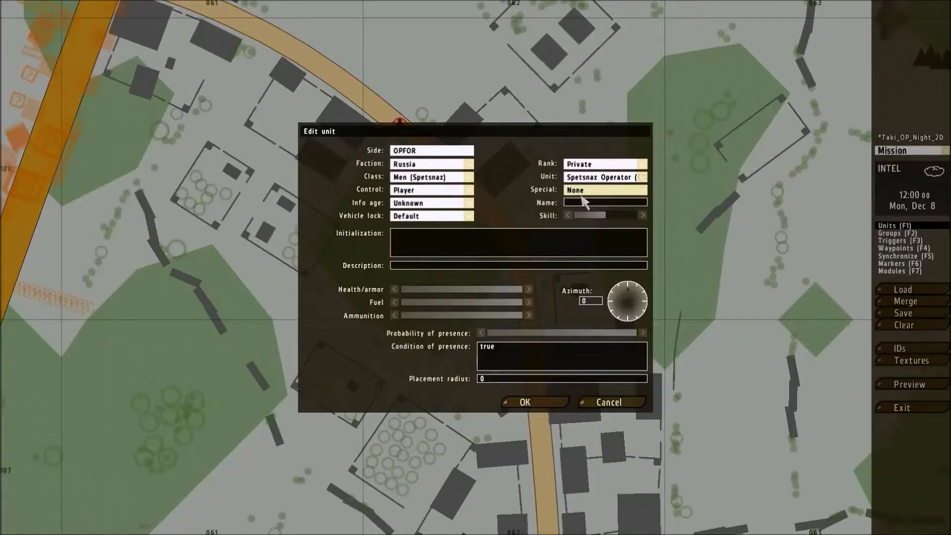
left_click(583, 194)
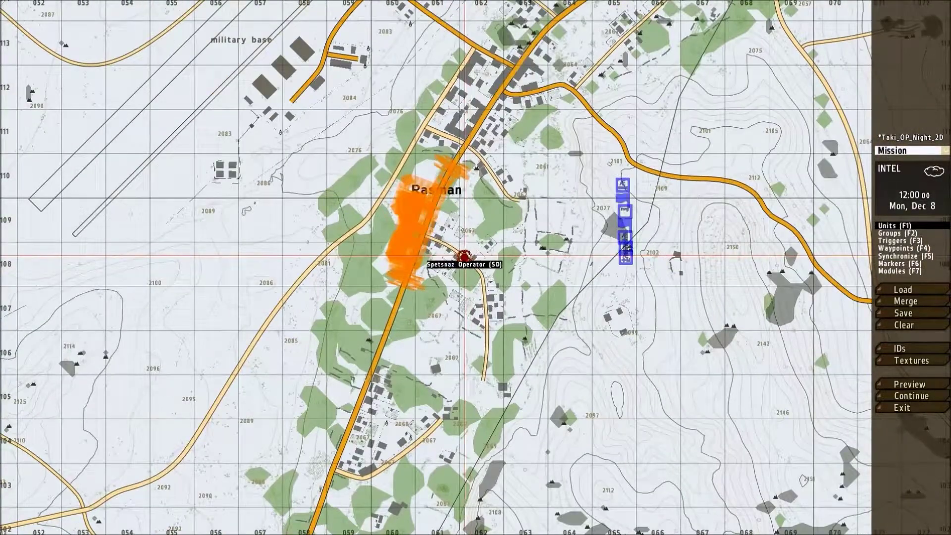
double_click(464, 256)
left_click(588, 197)
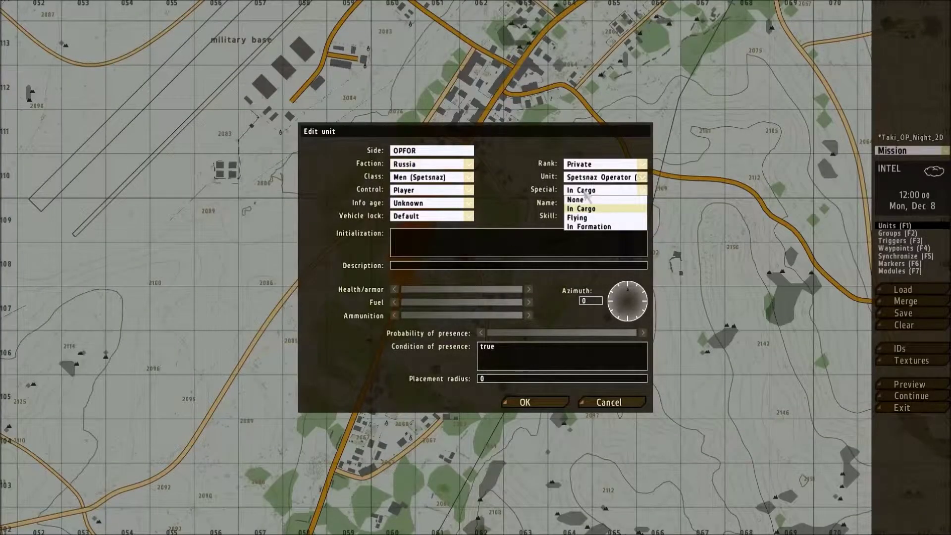
left_click(597, 227)
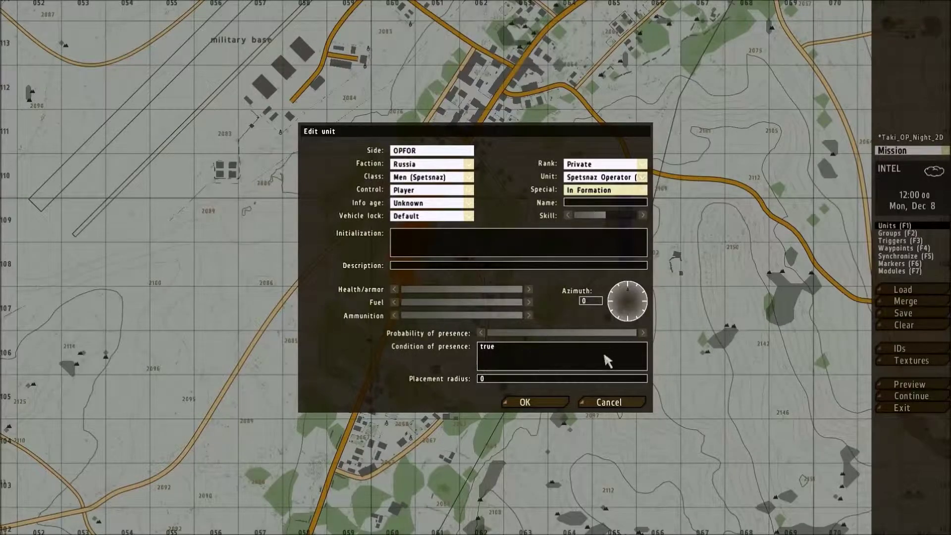
left_click(545, 404)
Move the Spetsnaz operator off the road onto the open ground to its north
scroll(464, 242, "up", 8)
left_click_drag(468, 270, 474, 123)
right_click_drag(488, 153, 458, 260)
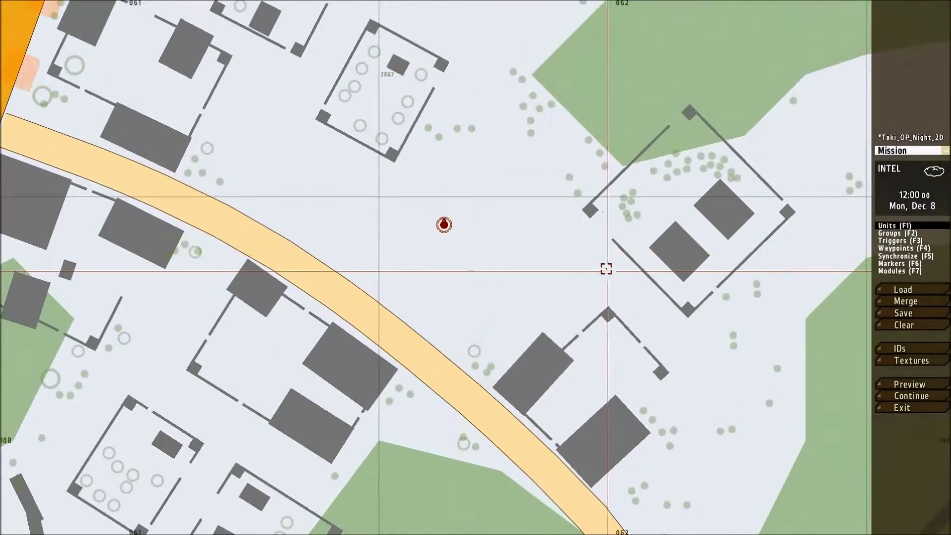
Start inserting an Empty side object of class Ammo inside the small walled compound east of the road bend
right_click_drag(493, 297, 447, 232)
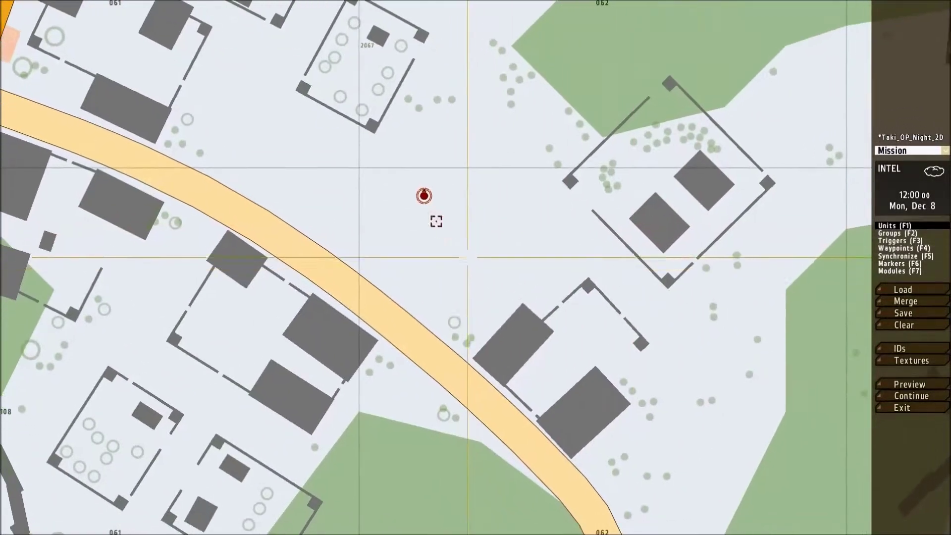
right_click_drag(550, 329, 488, 211)
scroll(488, 210, "down", 2)
right_click_drag(715, 400, 665, 239)
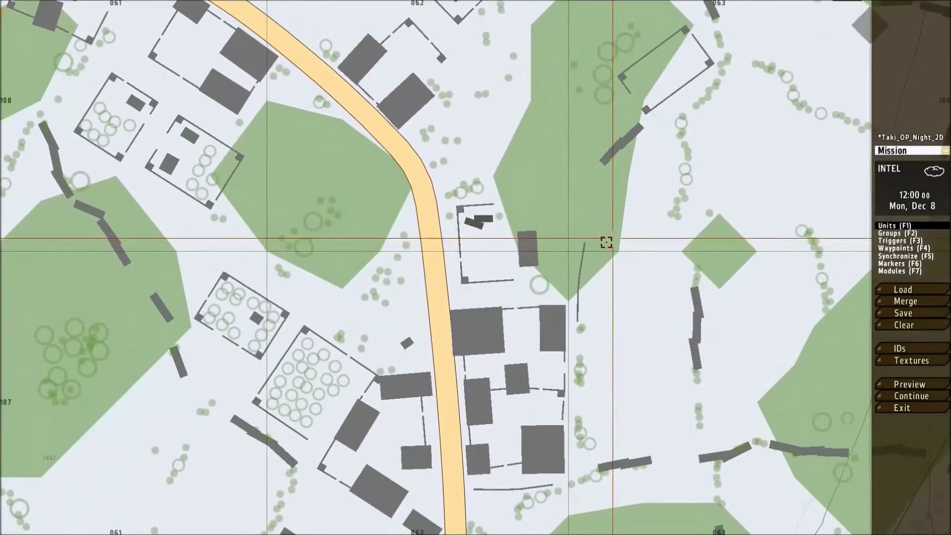
double_click(477, 246)
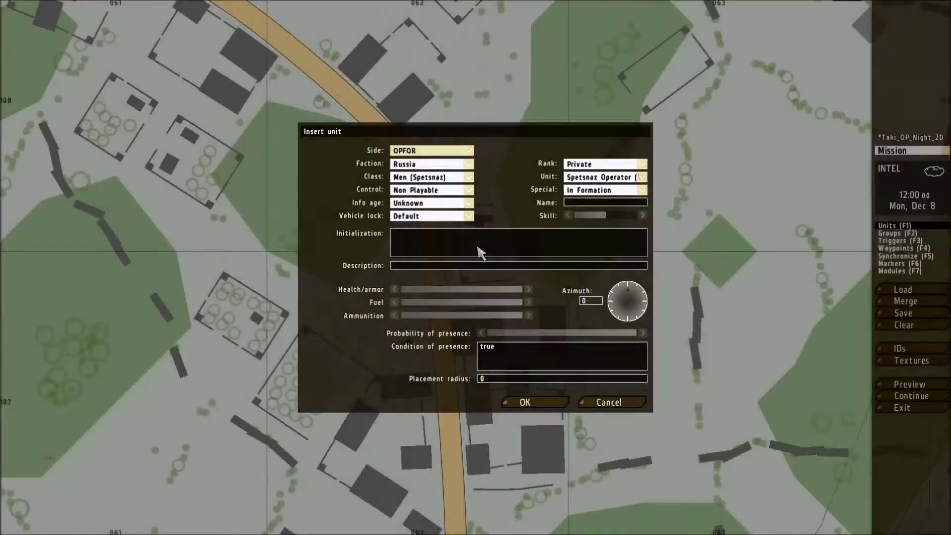
left_click(412, 154)
left_click(406, 215)
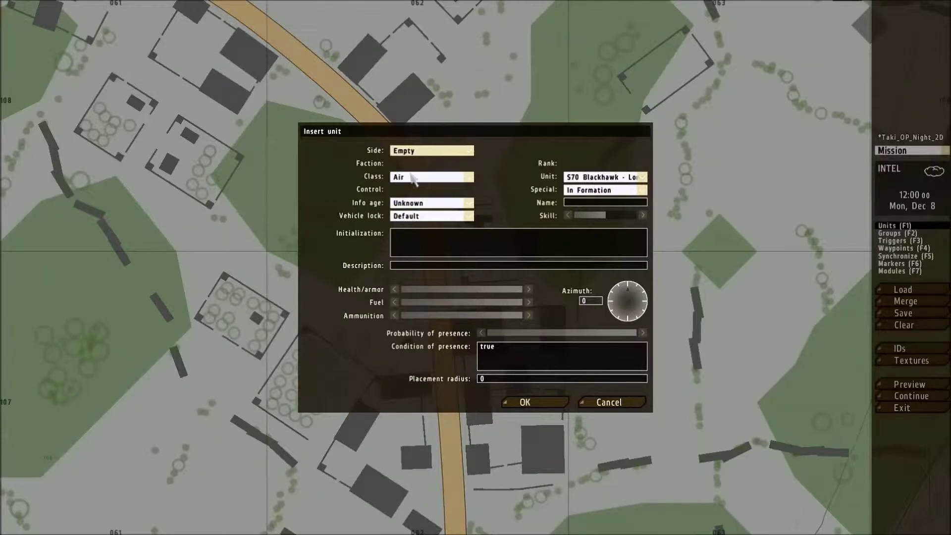
left_click(414, 179)
scroll(437, 202, "down", 5)
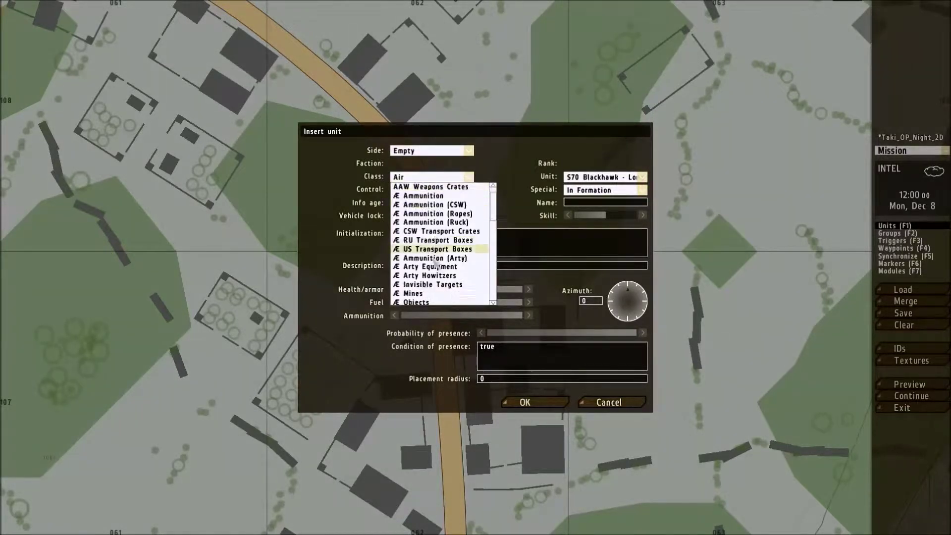
left_click(414, 292)
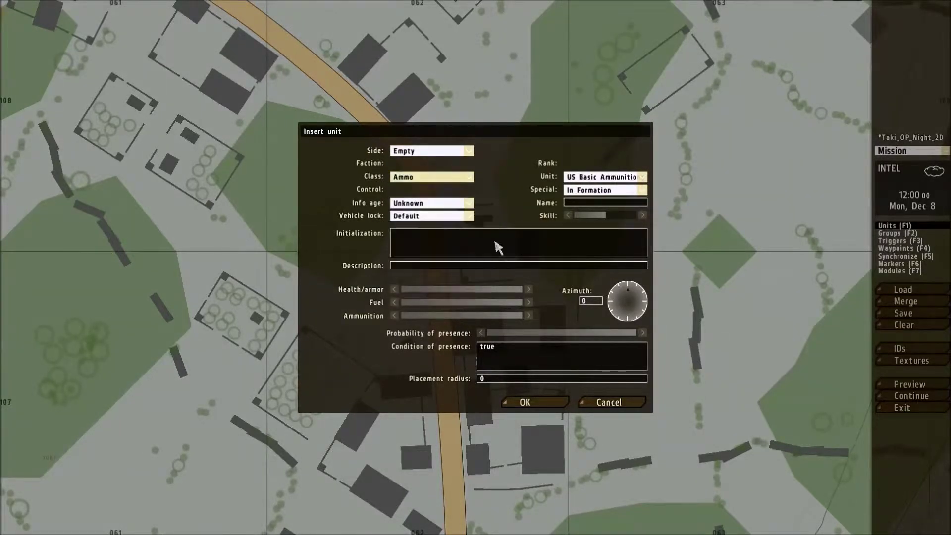
Choose Explosives Stash as the ammo unit, name it t1 and place it in the compound
left_click(580, 178)
scroll(607, 228, "up", 5)
scroll(607, 225, "up", 5)
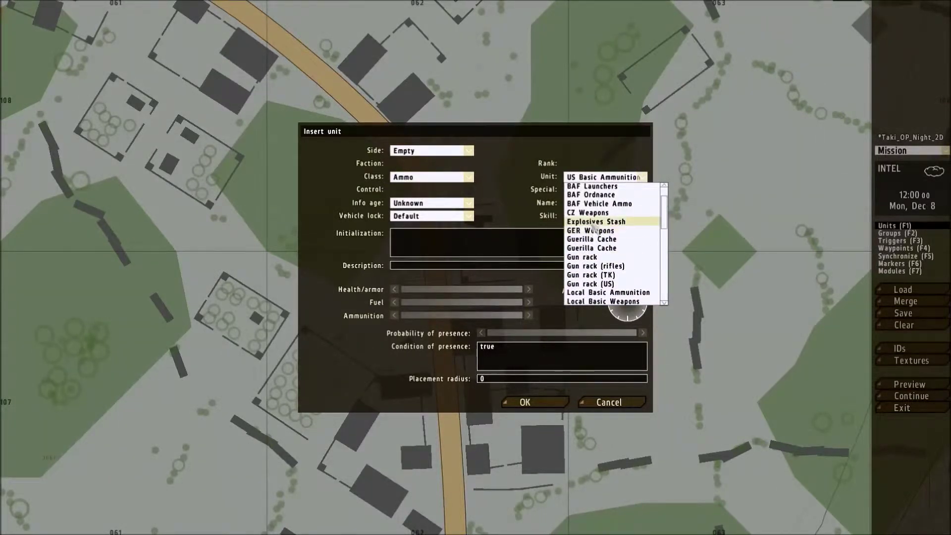
left_click(595, 222)
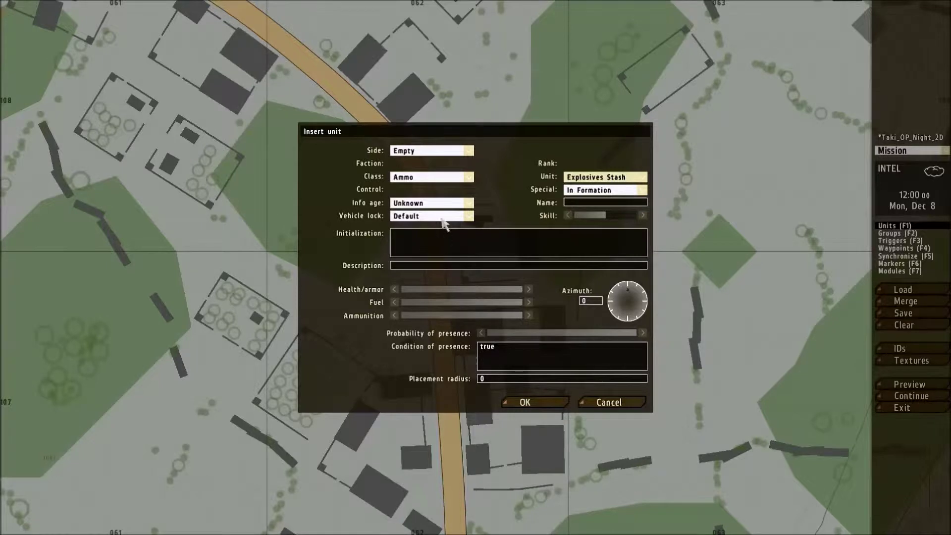
left_click(572, 204)
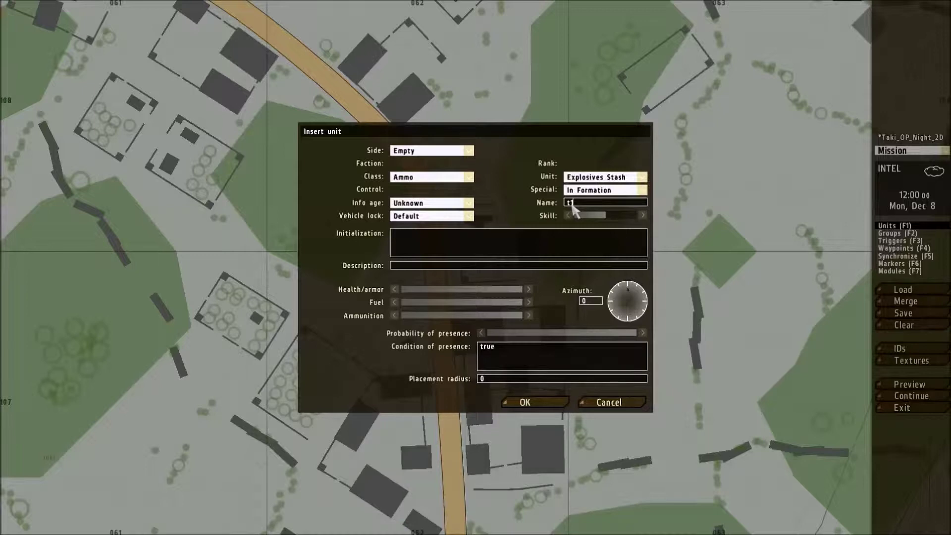
type("1")
key("Return")
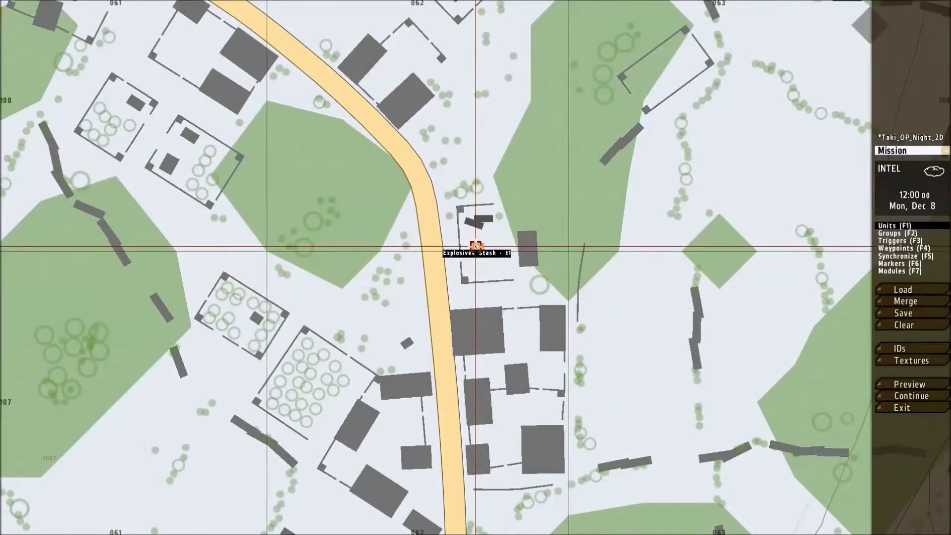
Move the Spetsnaz operator onto the road just west of the explosives stash compound
right_click_drag(468, 271, 503, 356)
left_click_drag(343, 50, 477, 360)
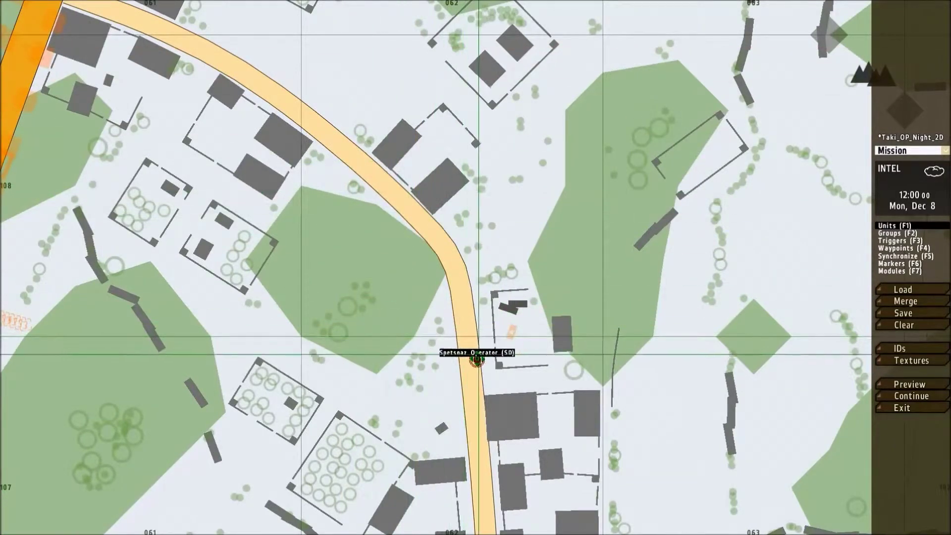
Start a new trigger just east of the stash compound and leave its Axis a and Axis b sizes blank
left_click(899, 241)
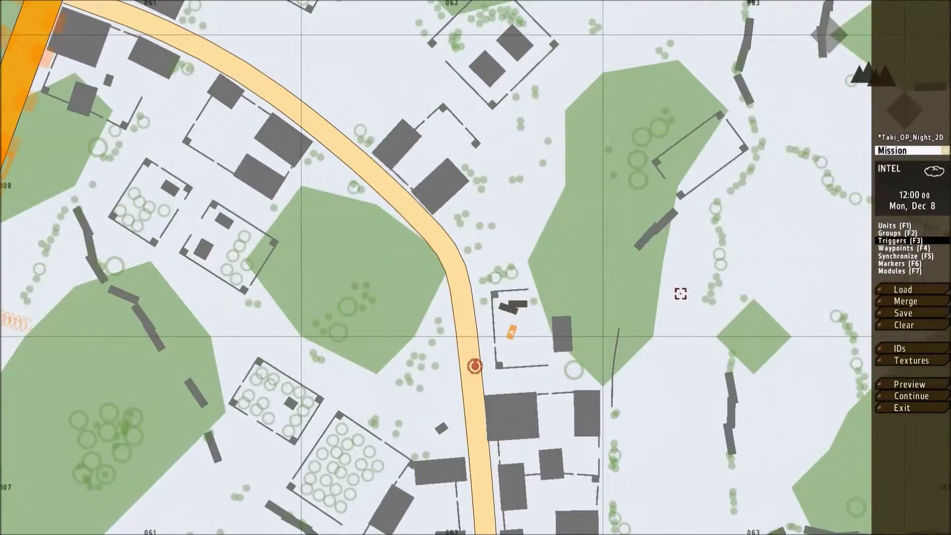
double_click(582, 326)
left_click(426, 150)
key("BackSpace")
key("BackSpace")
key("BackSpace")
key("BackSpace")
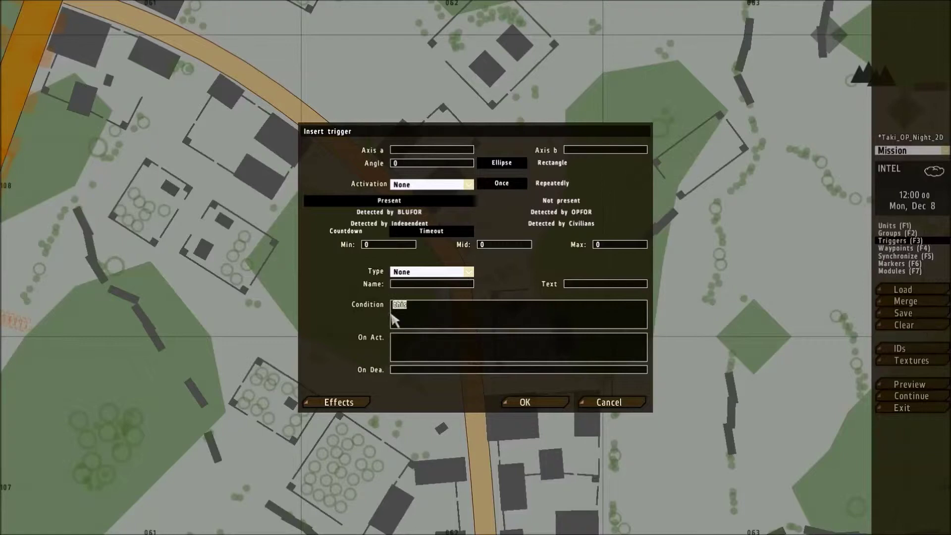
Replace the trigger's condition with !alive t1
key("BackSpace")
type("!alive t1")
left_click_drag(407, 305, 410, 305)
left_click(396, 305)
Set the trigger's activation code to hint "Cache destroyed" and place the trigger
left_click(434, 350)
type("hint")
key("BackSpace")
key("BackSpace")
key("BackSpace")
key("BackSpace")
key("BackSpace")
type("hin")
type("he d")
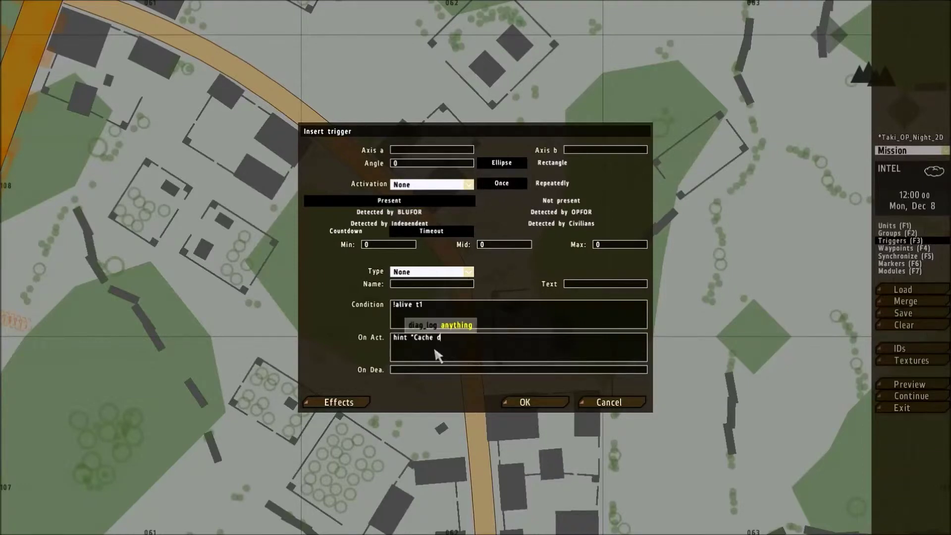
type("estroyed\"")
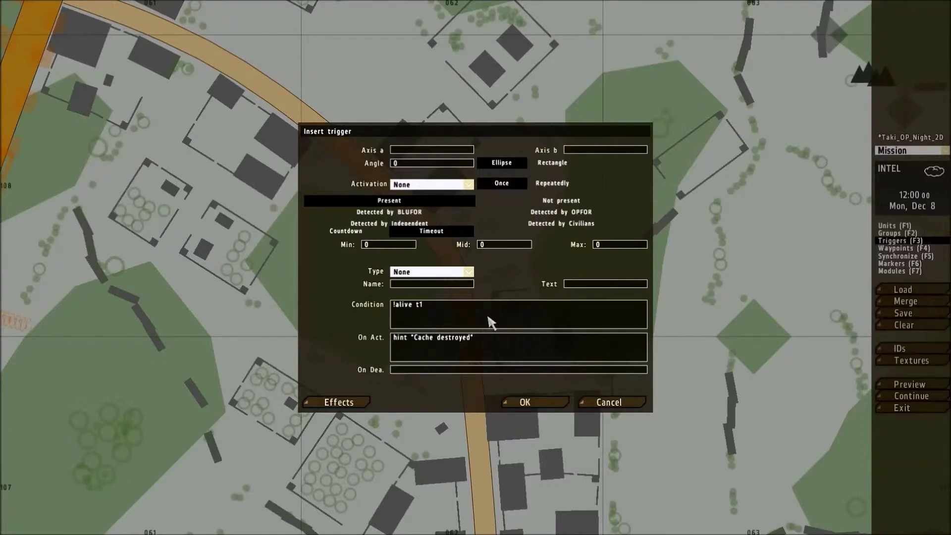
key("Return")
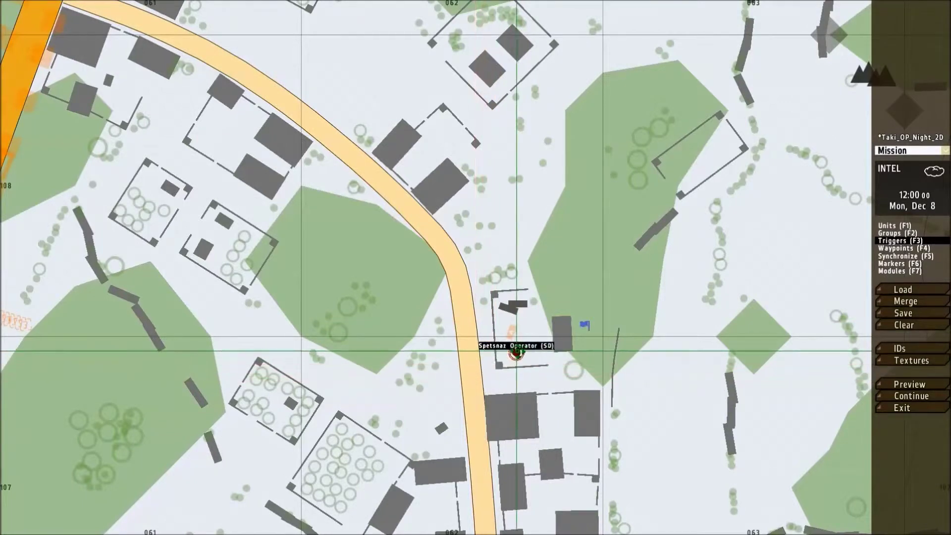
Preview the mission and place a satchel charge at the explosives stash
left_click(915, 386)
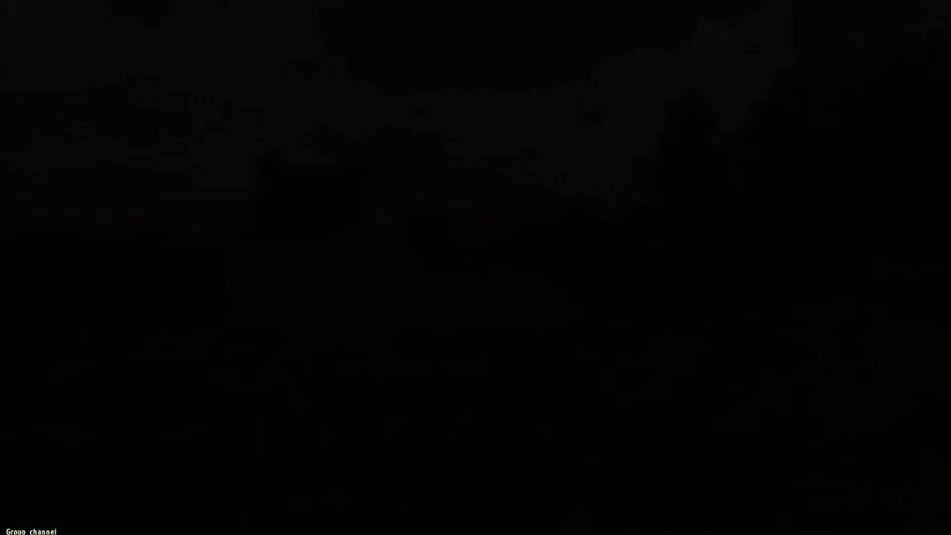
key("w")
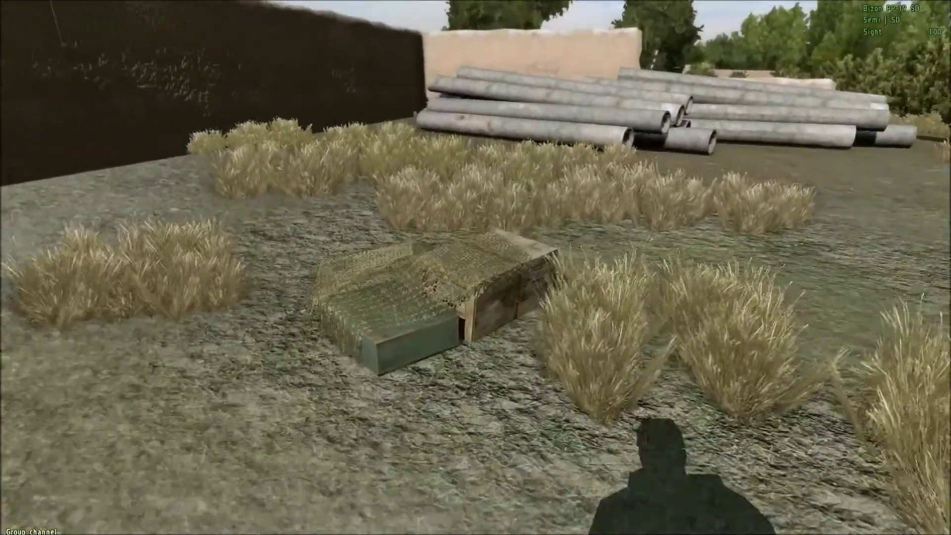
key("Menu")
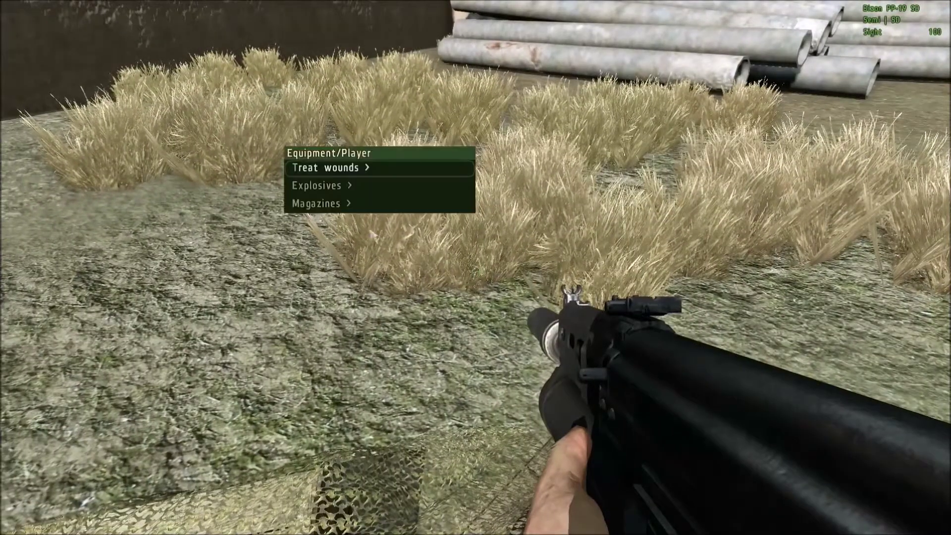
left_click(349, 187)
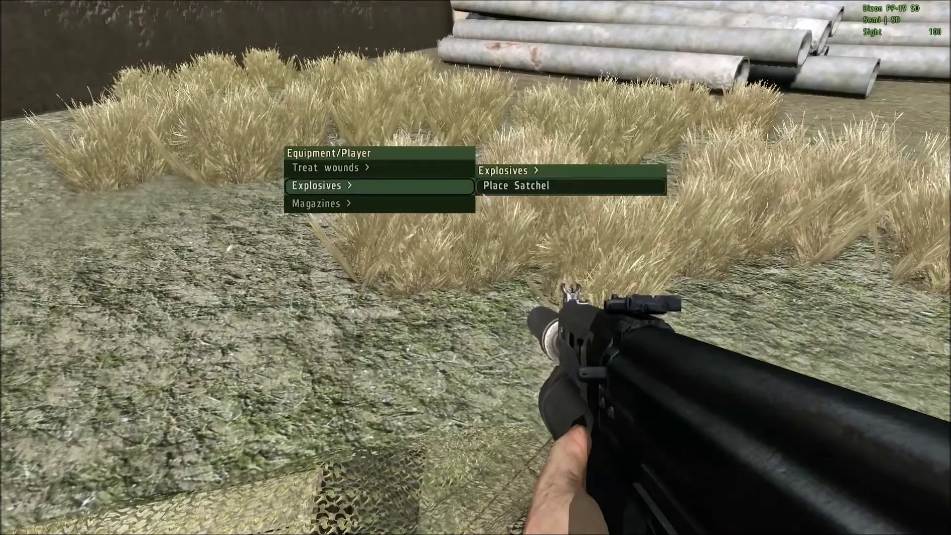
left_click(556, 187)
key("s")
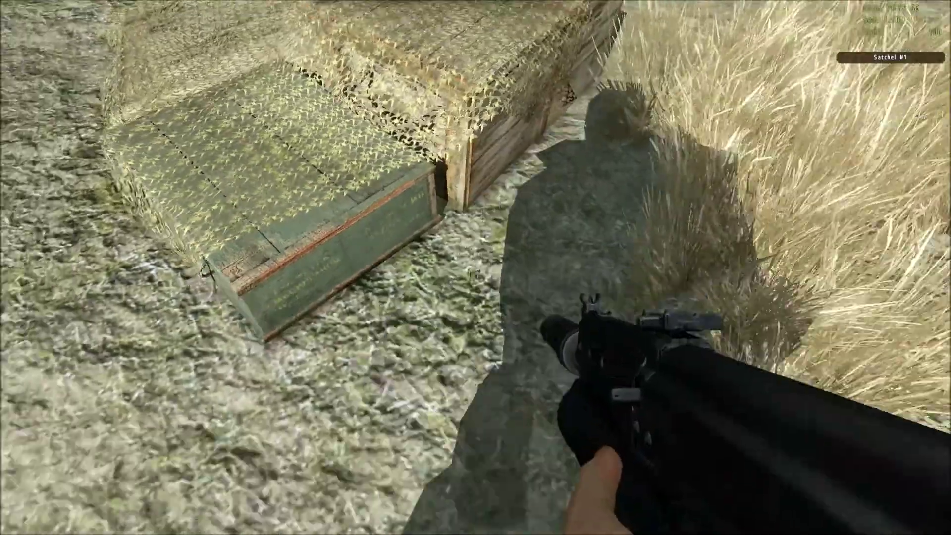
Attach a clacker to the satchel placed at the explosives stash
key("w")
key("super")
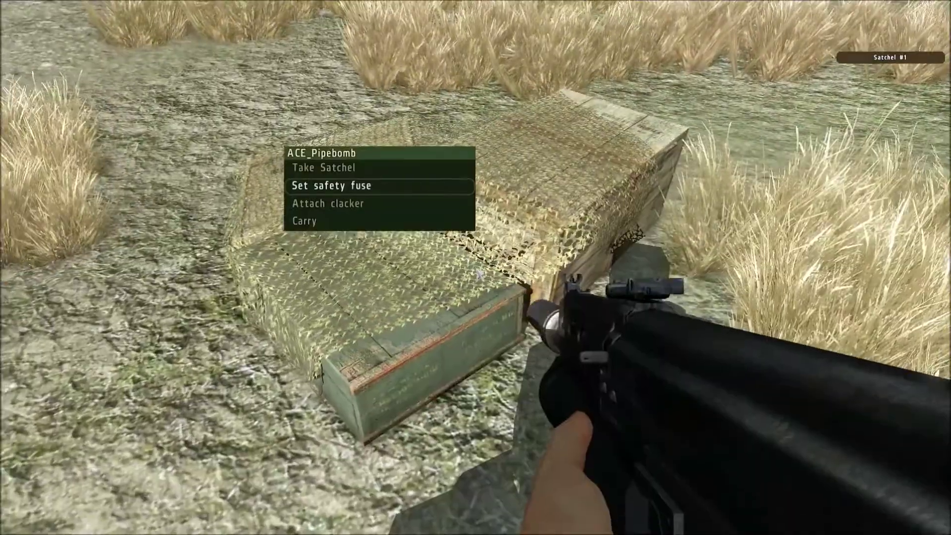
left_click(347, 204)
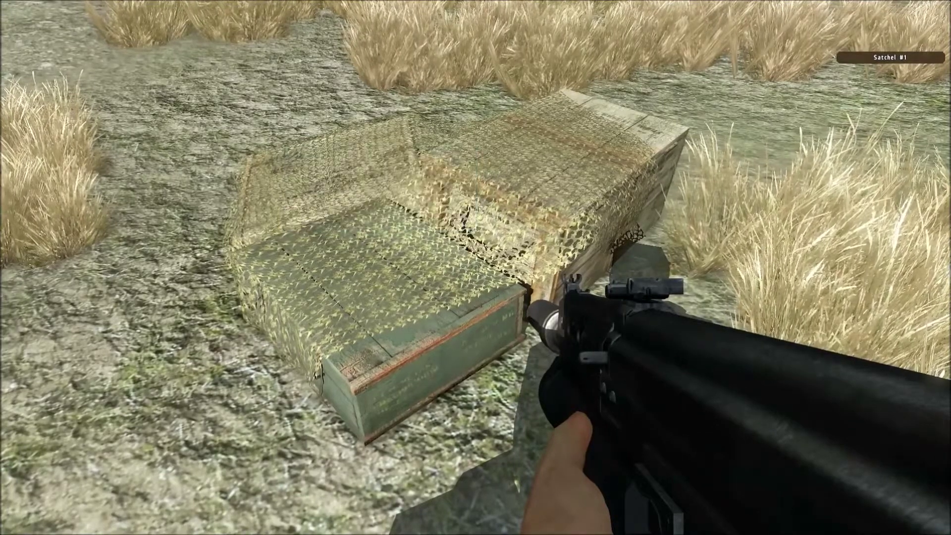
Leave the compound through the archway and run along the road to cover behind the buildings
scroll(476, 267, "down", 1)
key("w")
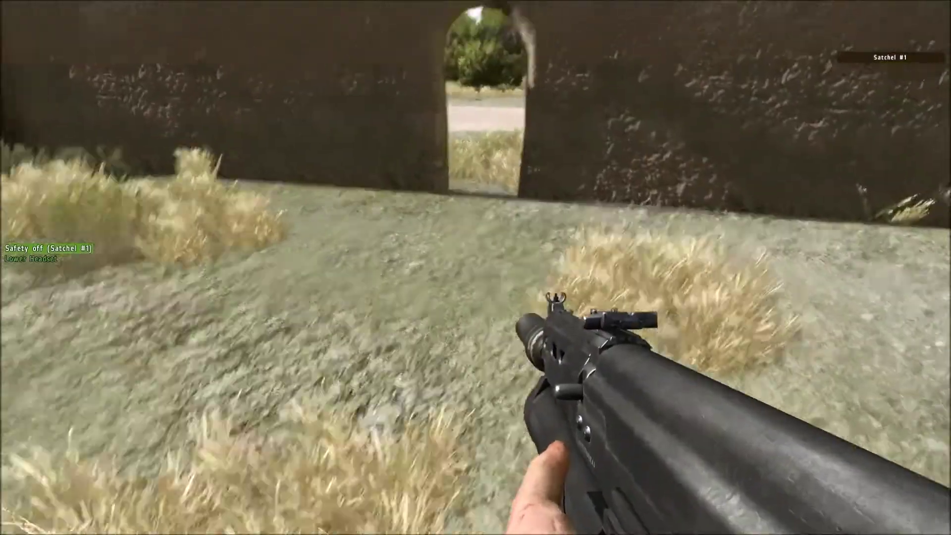
key("w")
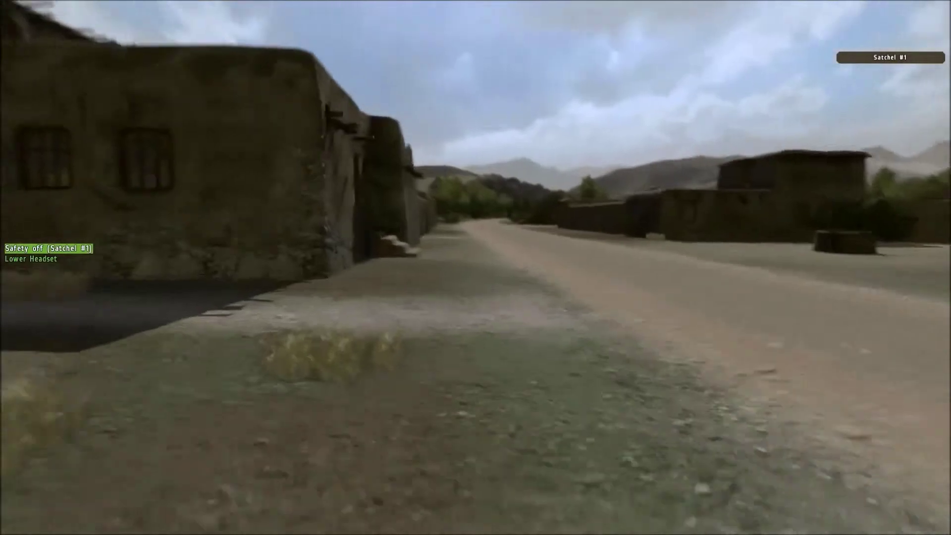
key("w")
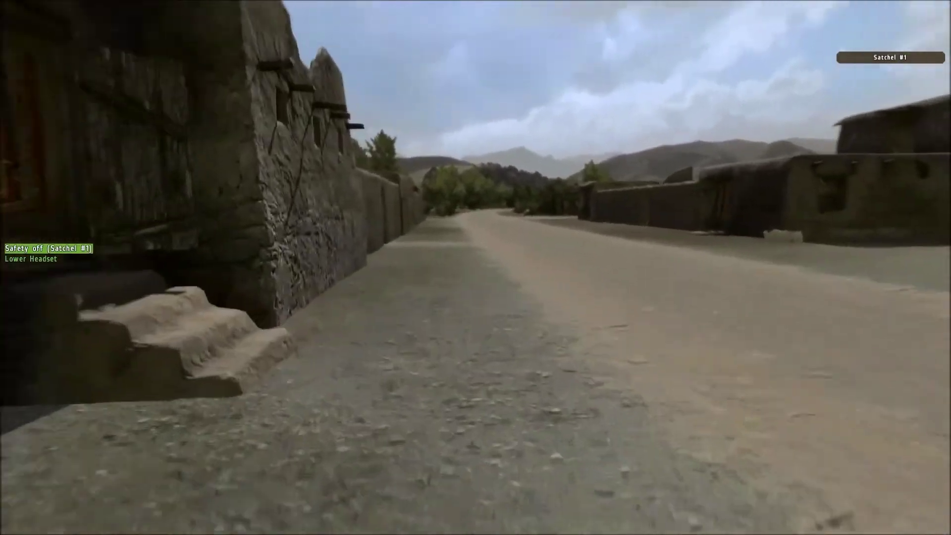
key("w")
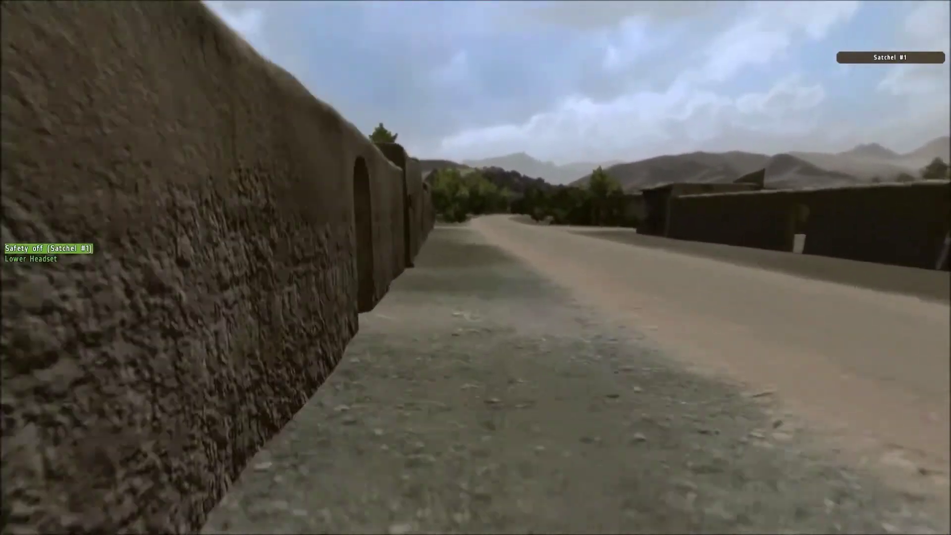
key("w")
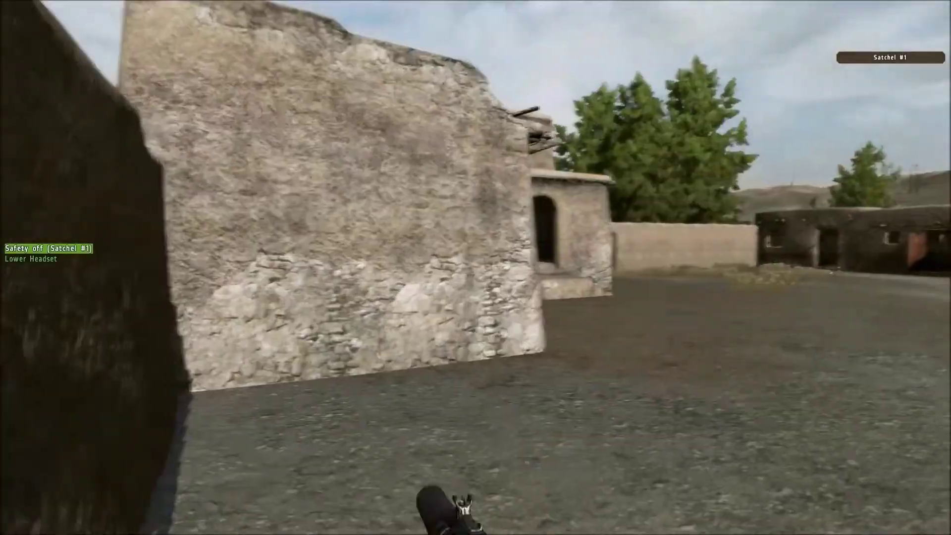
Switch the safety off for Satchel #1 and detonate it
scroll(476, 267, "down", 1)
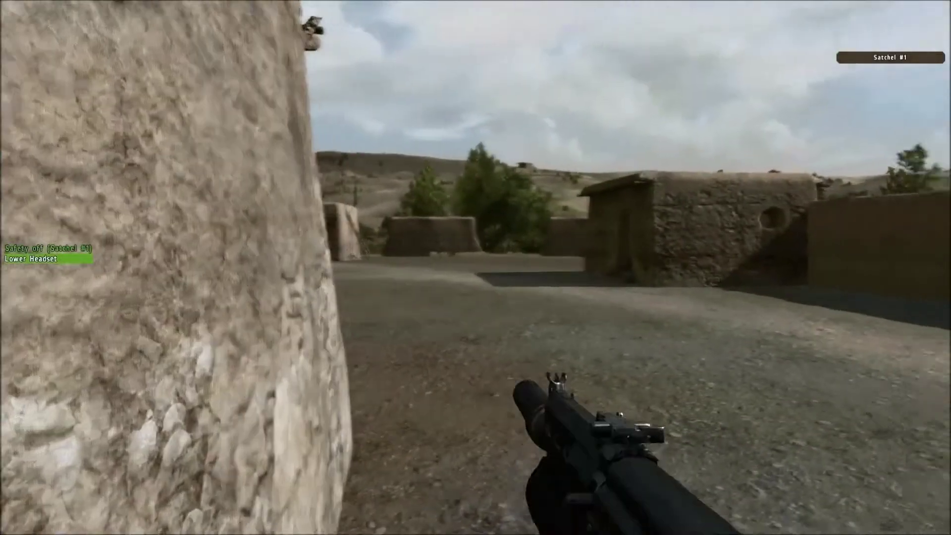
scroll(476, 268, "up", 1)
key("Return")
scroll(476, 267, "up", 1)
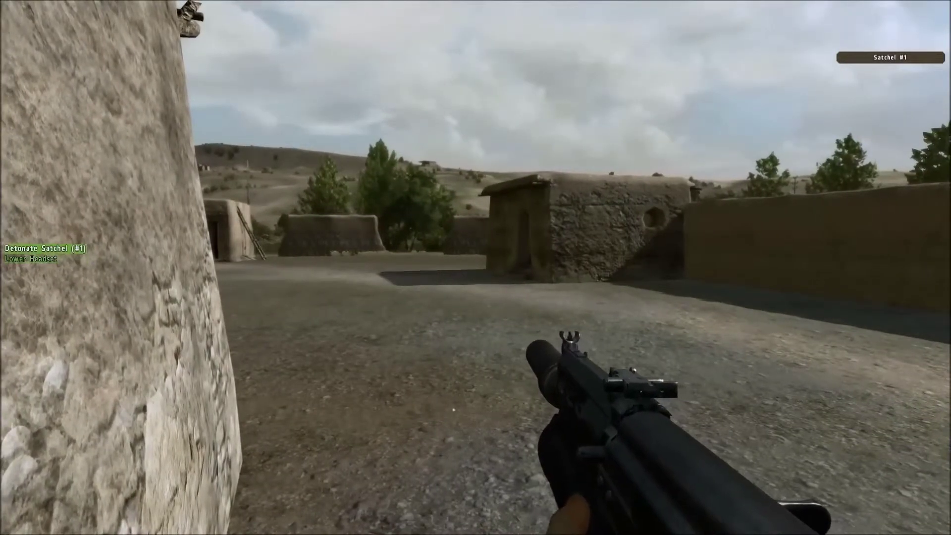
key("Return")
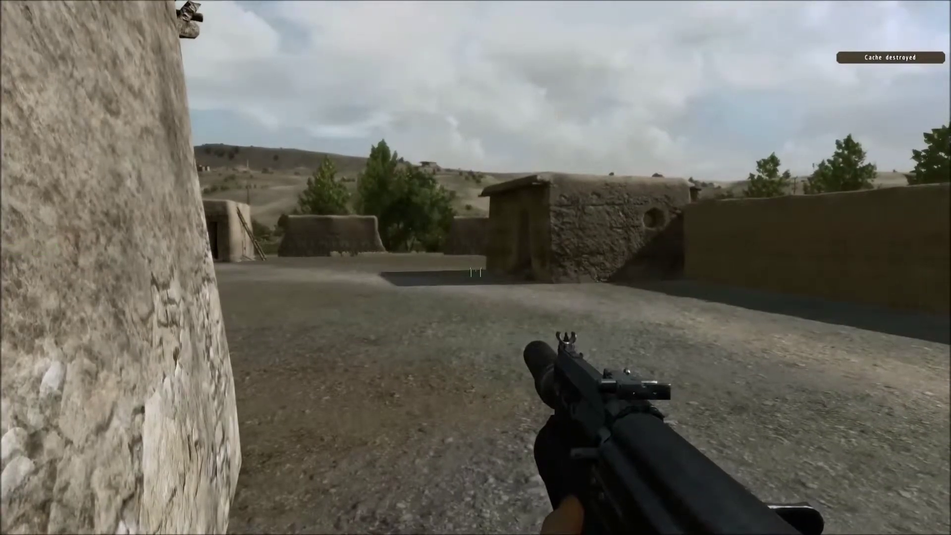
Look toward the blast site from between the buildings, end the mission preview and return to the map near Rasman
key("w")
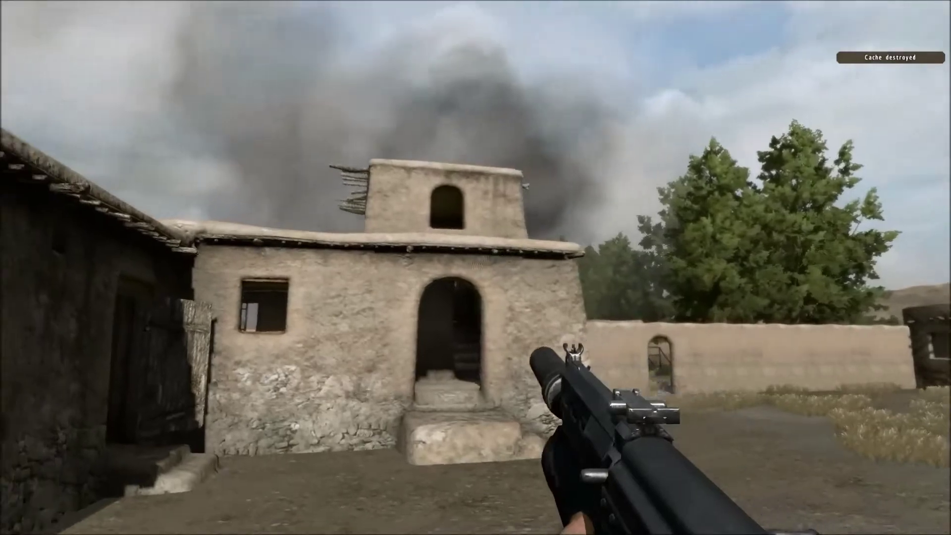
key("w")
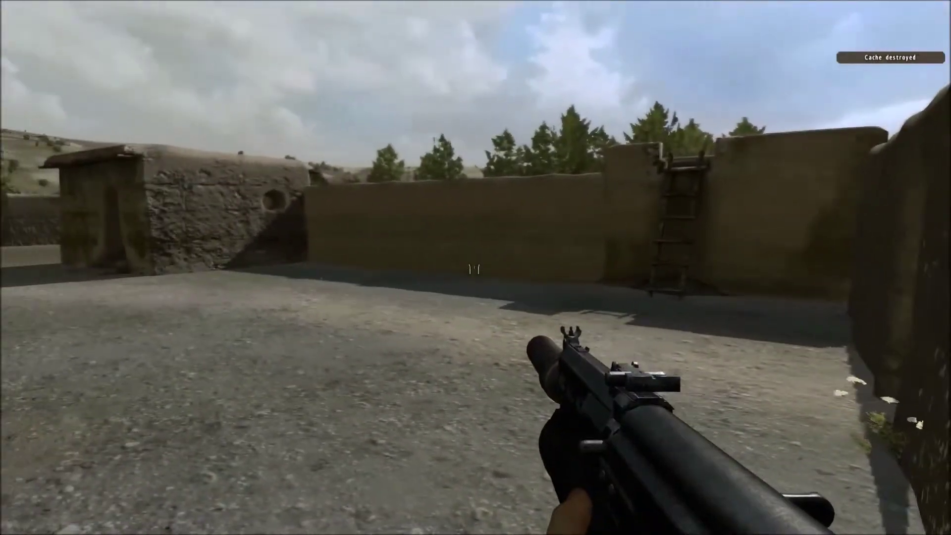
key("Escape")
left_click(165, 155)
scroll(404, 205, "down", 6)
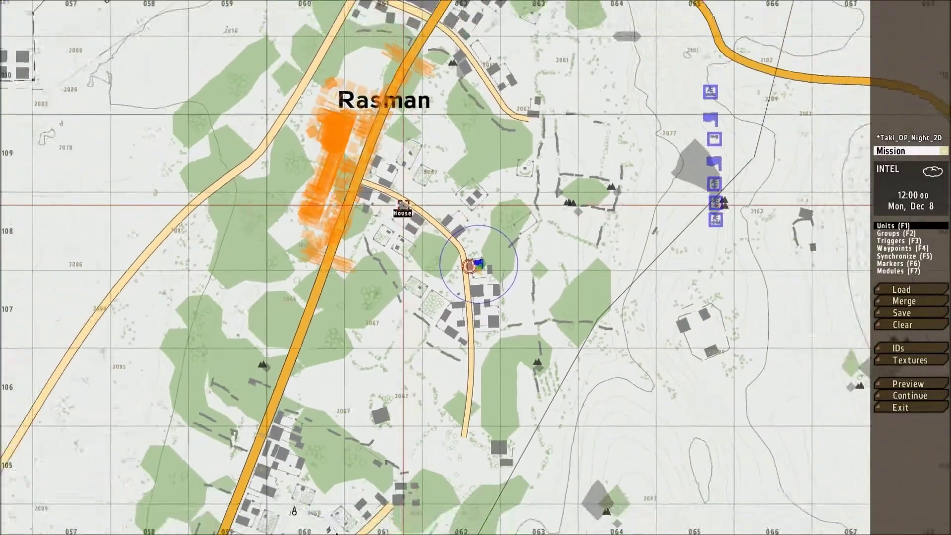
scroll(475, 277, "up", 3)
scroll(474, 291, "up", 5)
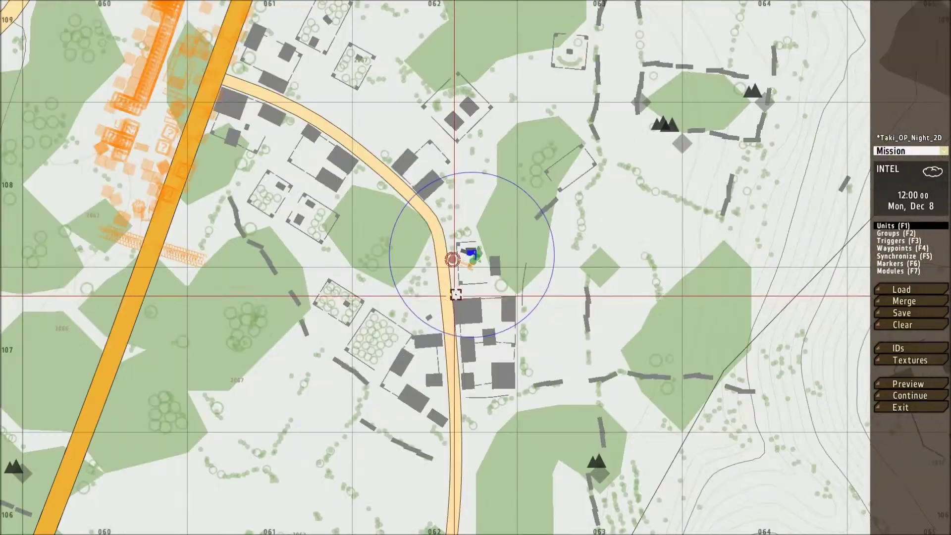
Review the tractor's unit settings, and examine the trigger's condition and the hint in its On Act. field
double_click(485, 216)
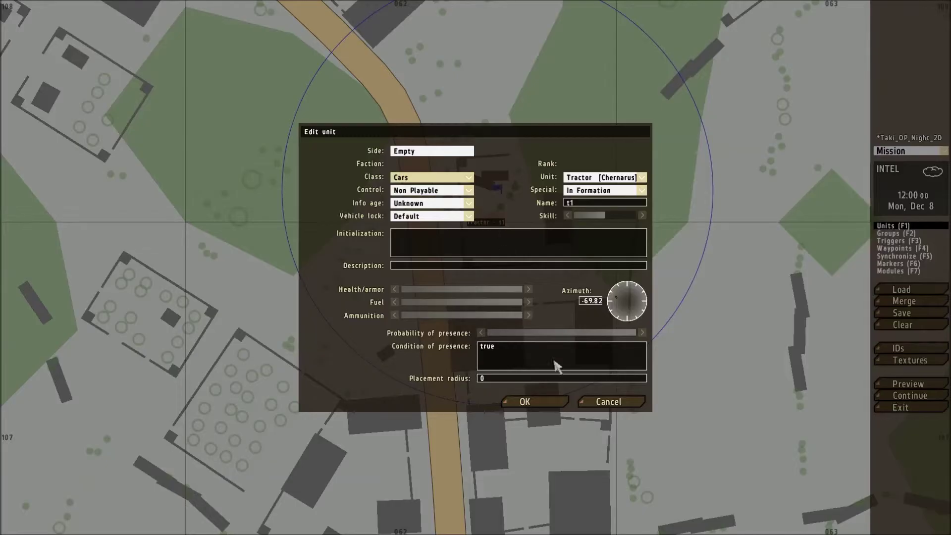
left_click(610, 400)
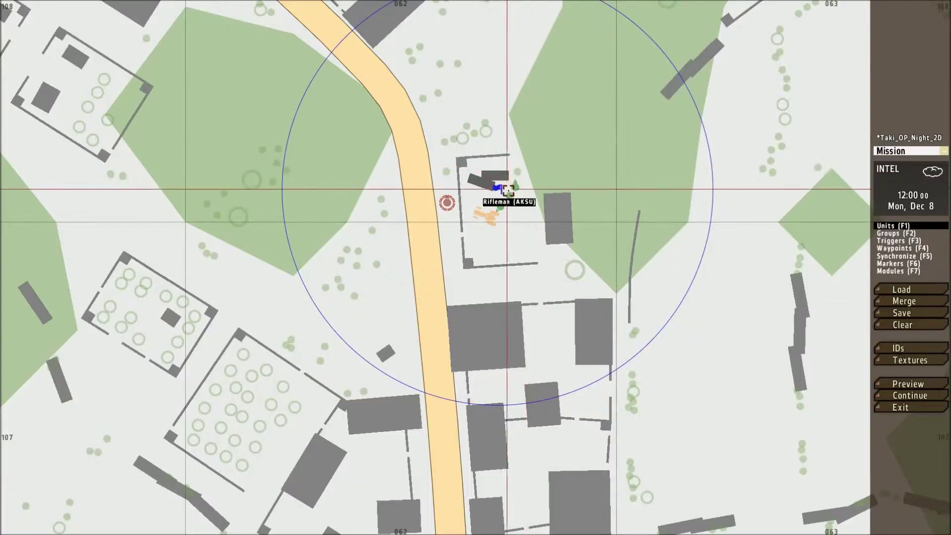
scroll(502, 247, "up", 3)
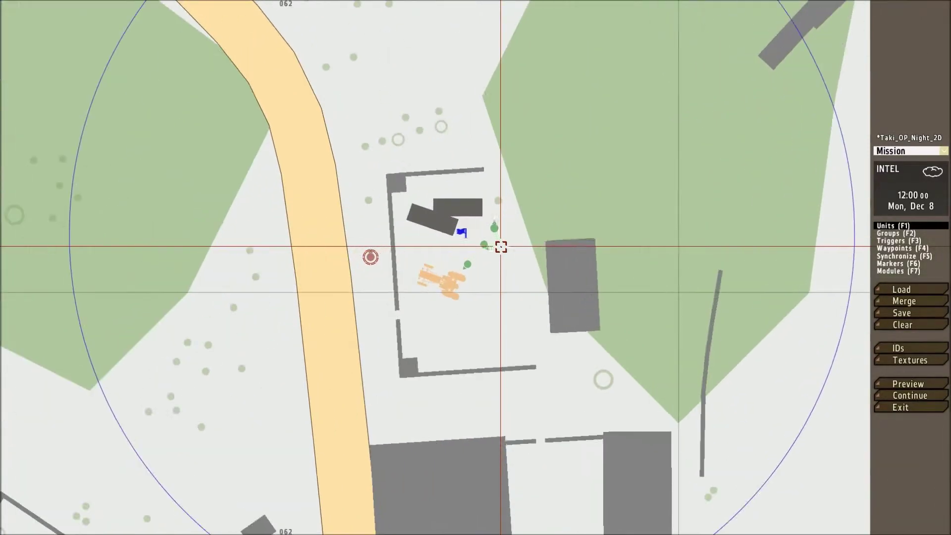
double_click(461, 234)
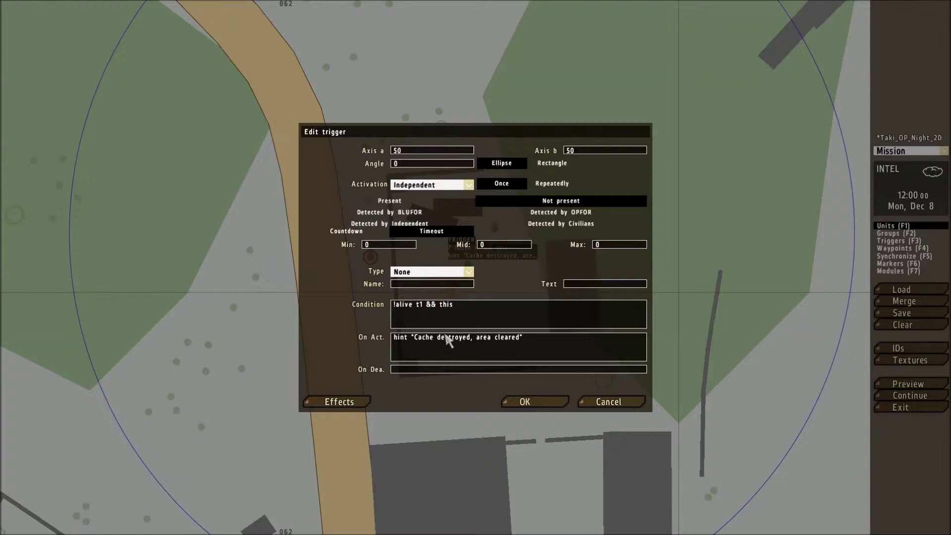
left_click_drag(394, 306, 422, 307)
double_click(432, 304)
double_click(431, 305)
left_click(439, 305)
left_click_drag(395, 306, 452, 306)
left_click_drag(394, 337, 539, 338)
left_click(540, 342)
left_click(525, 402)
Open the tractor t1 for editing and change its class to Ammo
double_click(445, 286)
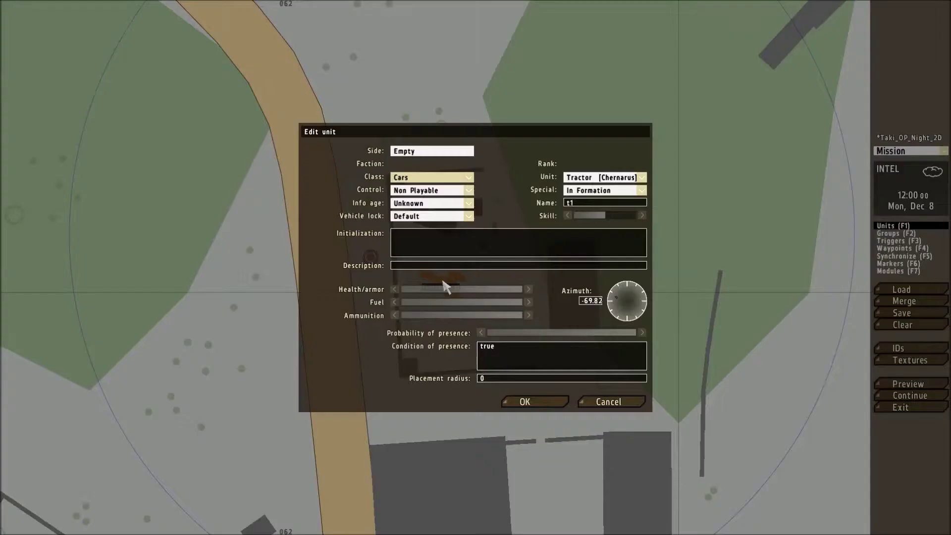
left_click(588, 179)
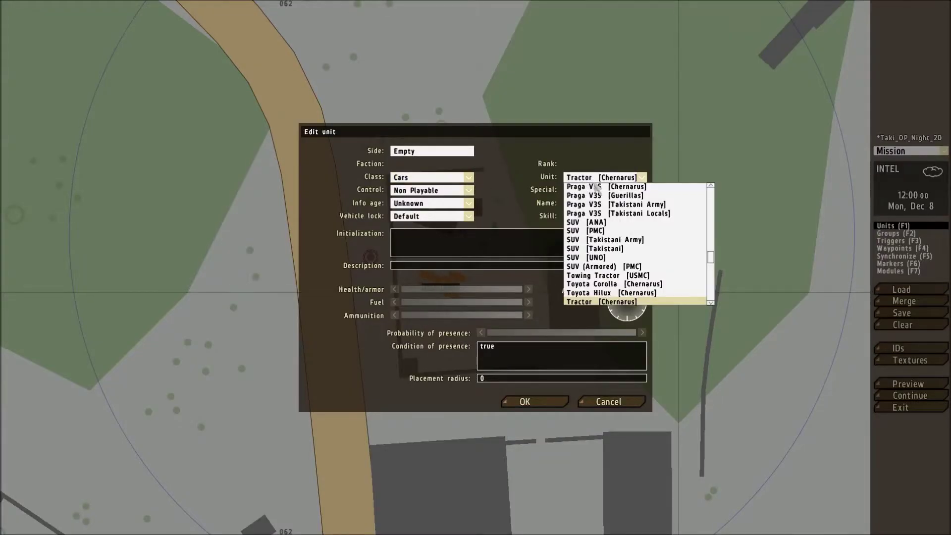
scroll(606, 262, "up", 3)
left_click(611, 179)
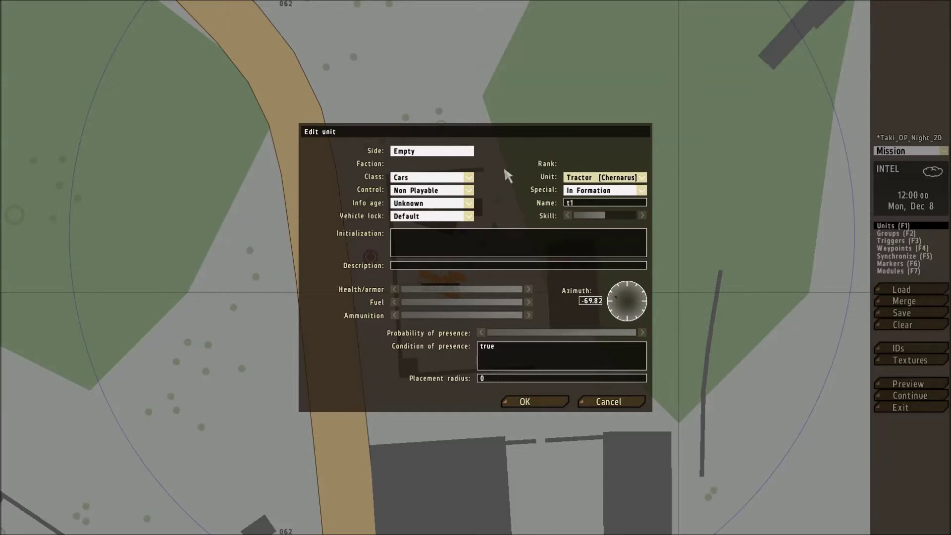
left_click(443, 178)
scroll(421, 248, "down", 1)
scroll(425, 266, "up", 2)
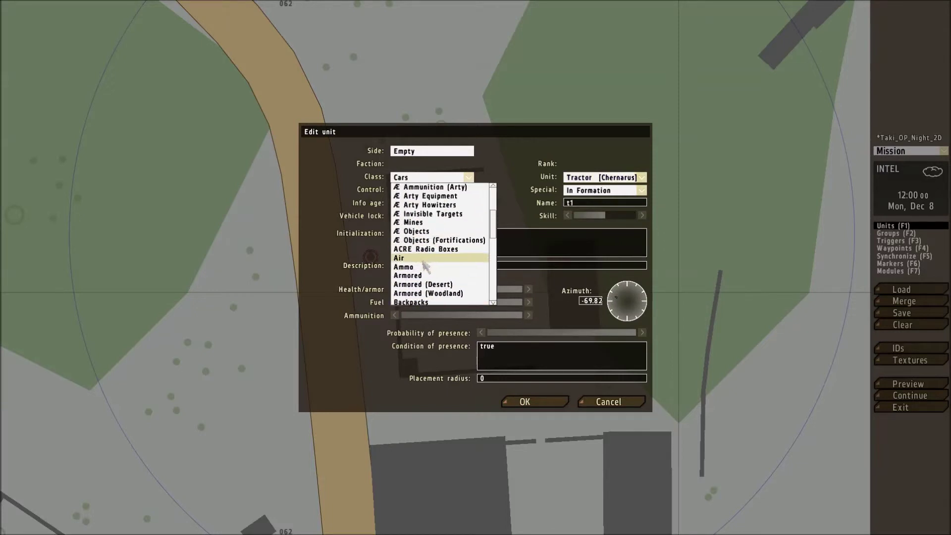
left_click(425, 267)
Set the unit type of t1 to Explosives Stash and apply the change
left_click(604, 178)
scroll(610, 243, "up", 2)
scroll(607, 240, "up", 6)
scroll(594, 230, "up", 2)
left_click(594, 204)
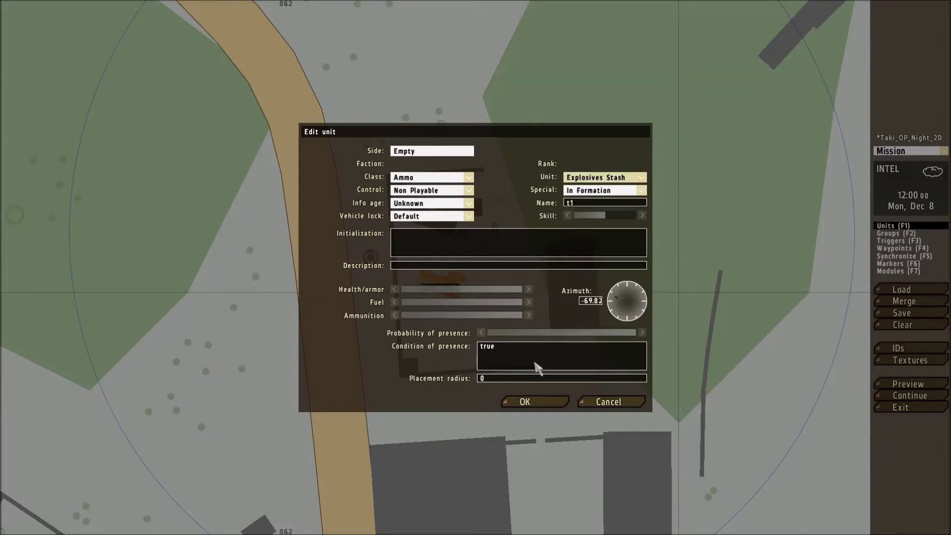
left_click(540, 404)
Start the mission preview, select the RGD-5 grenade and throw it over the compound wall
left_click(922, 387)
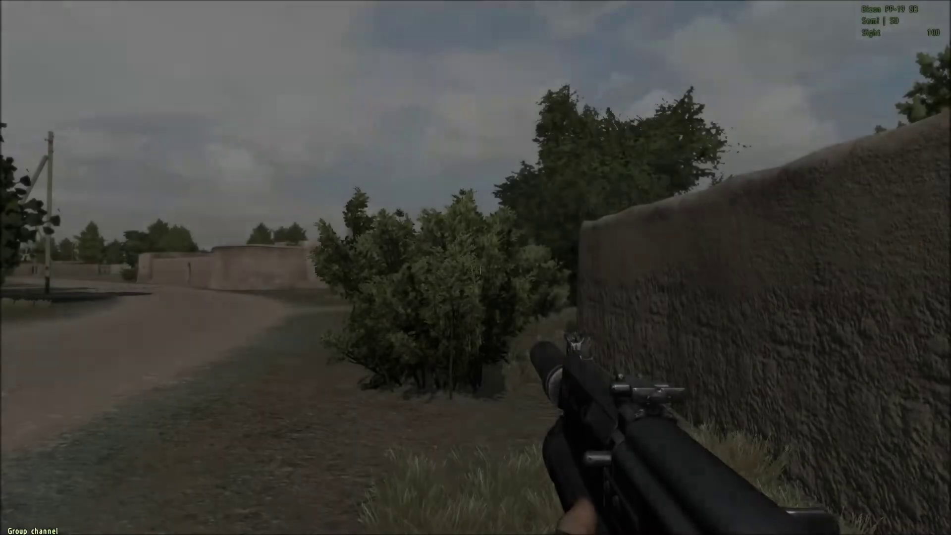
key("f")
key("f")
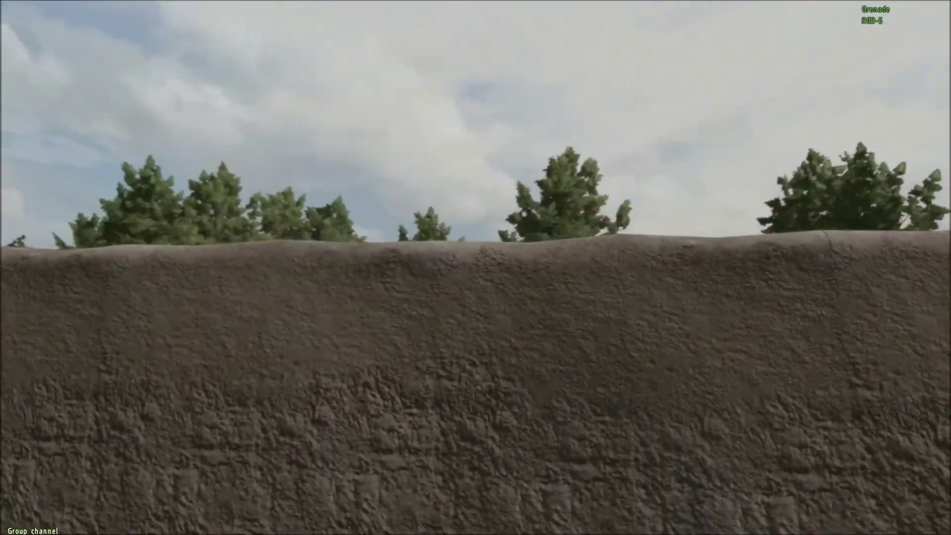
left_click(474, 115)
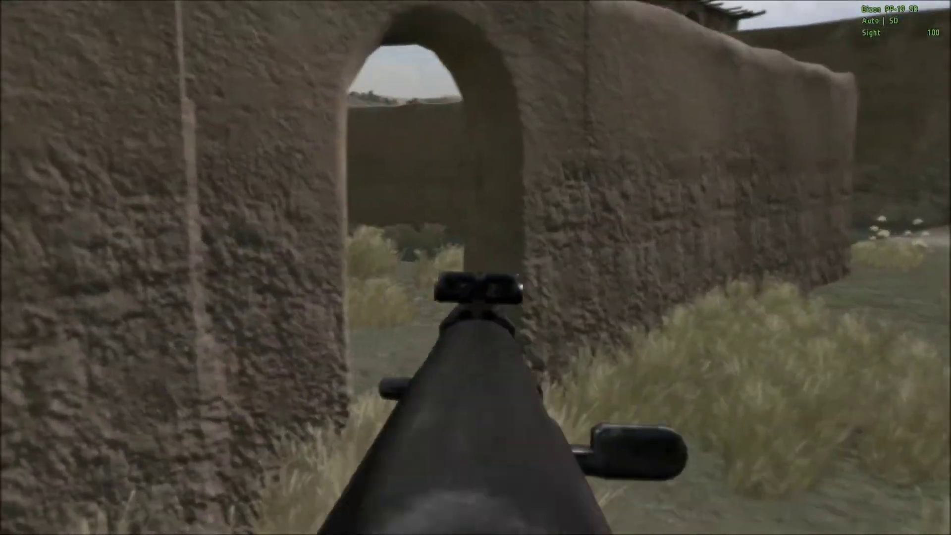
Advance through the archway with the Bizon PP-19 SD and check the riflemen near the explosives stash
key("w")
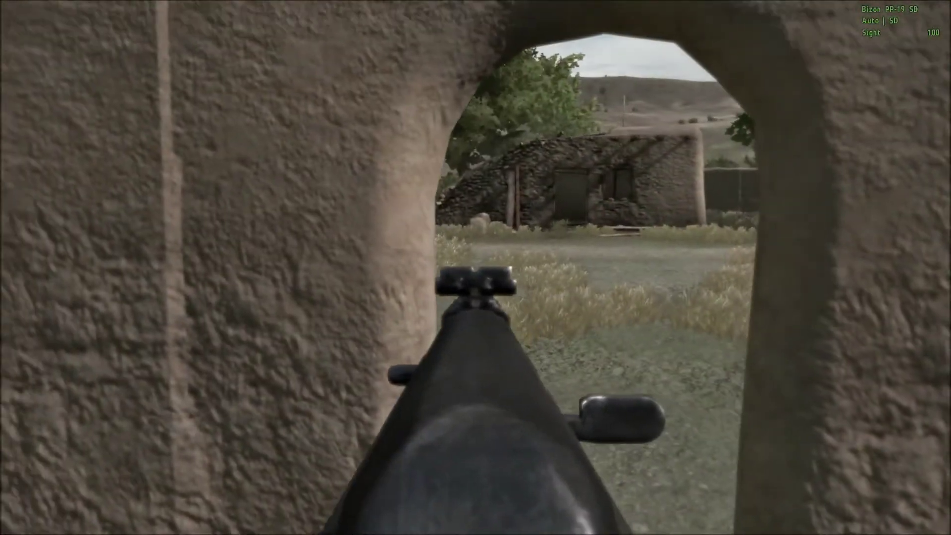
key("d")
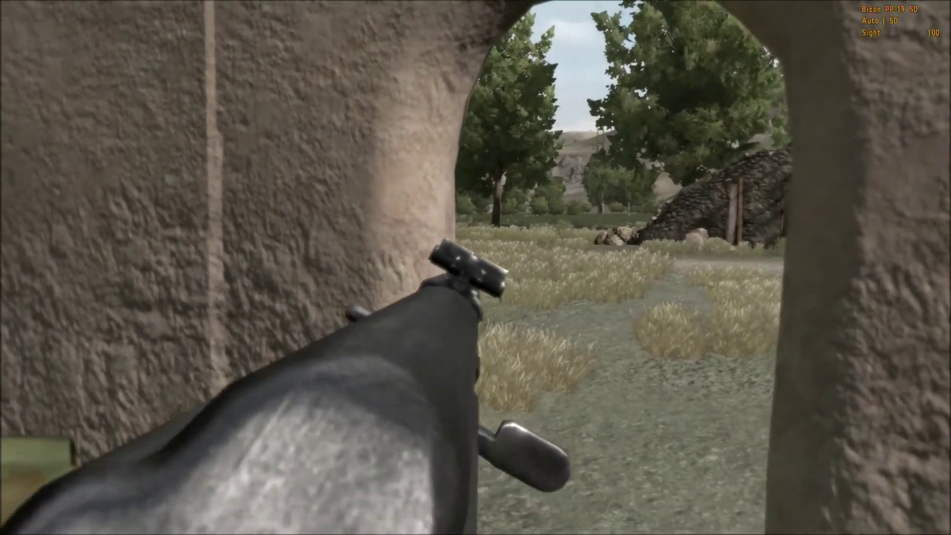
key("d")
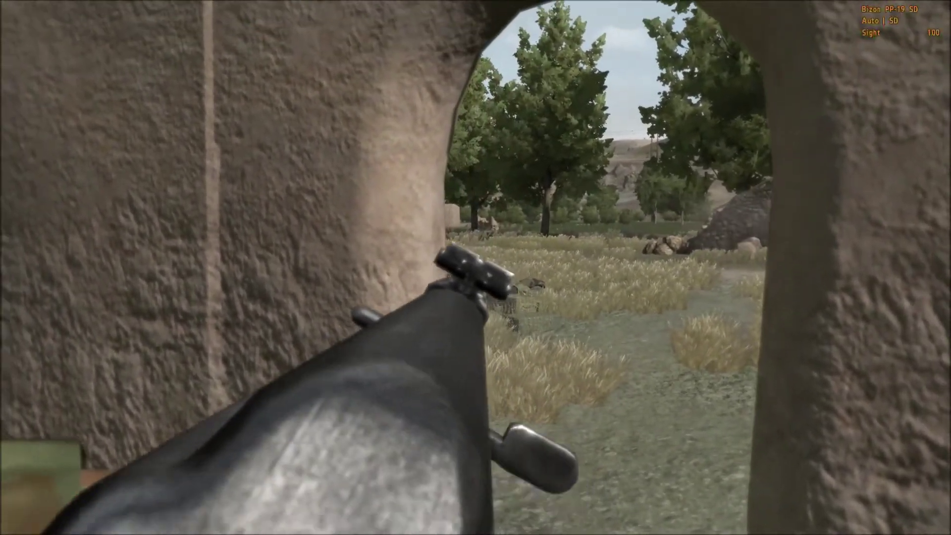
key("d")
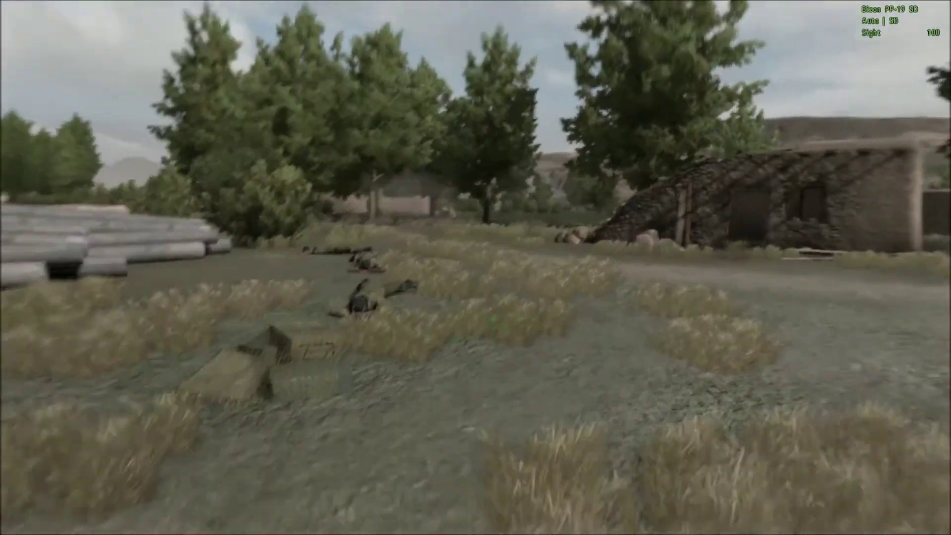
key("w")
right_click(476, 267)
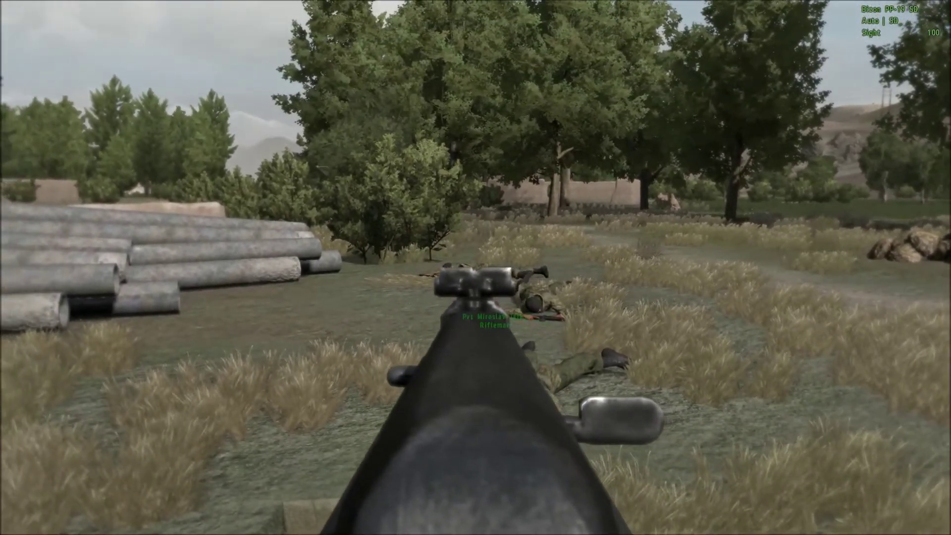
right_click(475, 268)
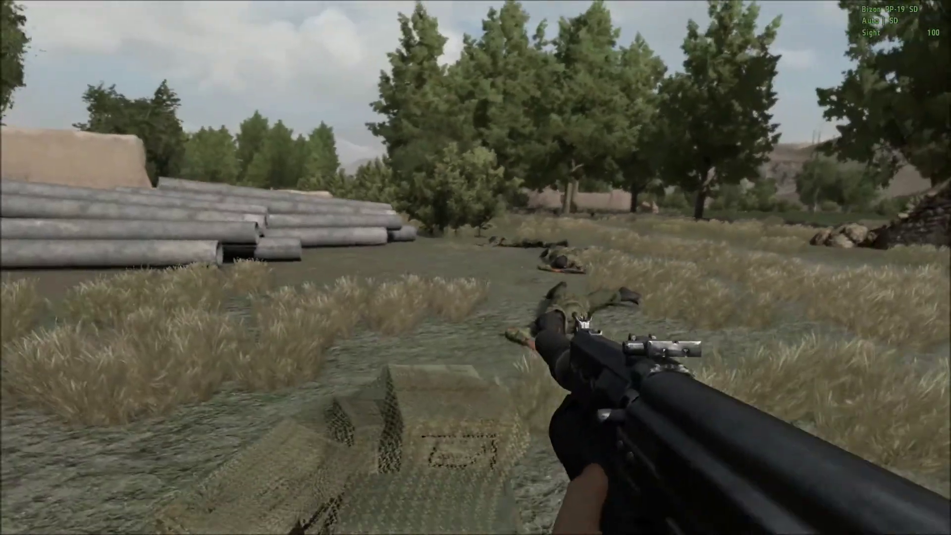
Move up to the explosives stash and attach a clacker to the satchel placed there
key("w")
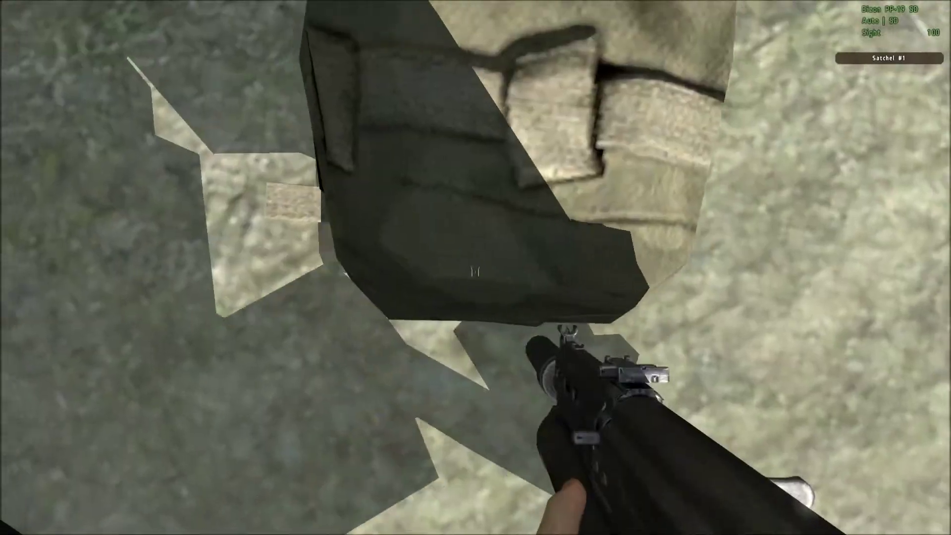
key("super")
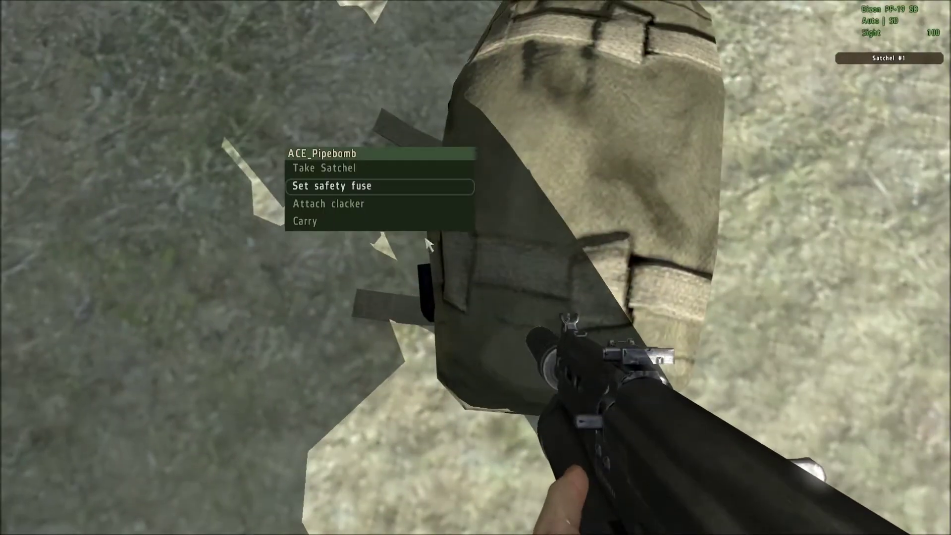
left_click(369, 210)
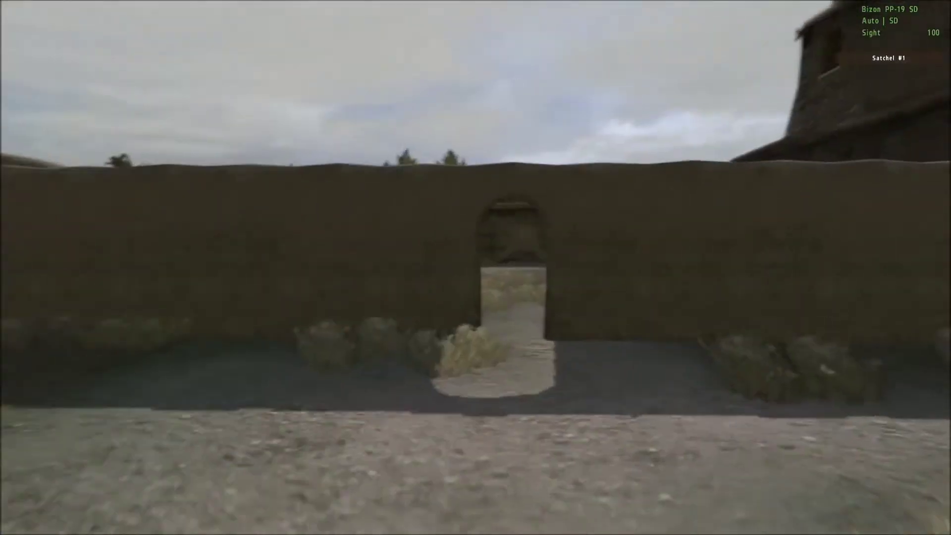
Take cover behind the neighbouring building, switch the safety off for Satchel #1 and detonate it
scroll(476, 268, "down", 1)
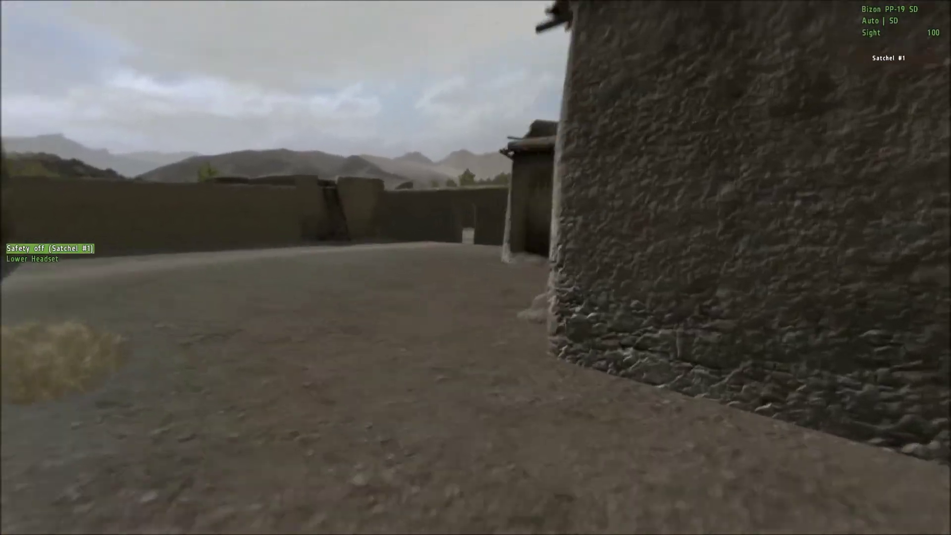
middle_click(475, 267)
scroll(475, 267, "up", 1)
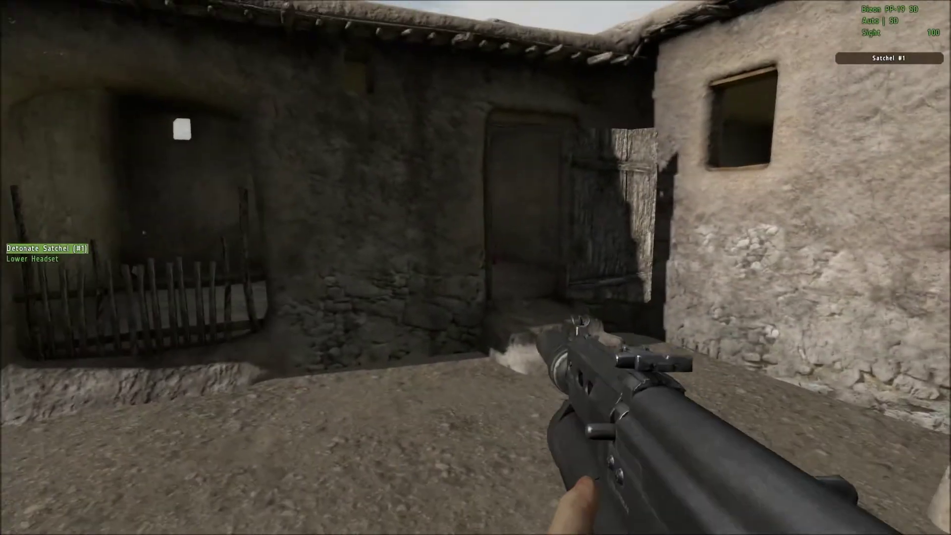
middle_click(476, 268)
Leave cover, look toward the blast site over the compound wall and move along its outside beside the road
key("w")
key("d")
key("w")
key("shift+w")
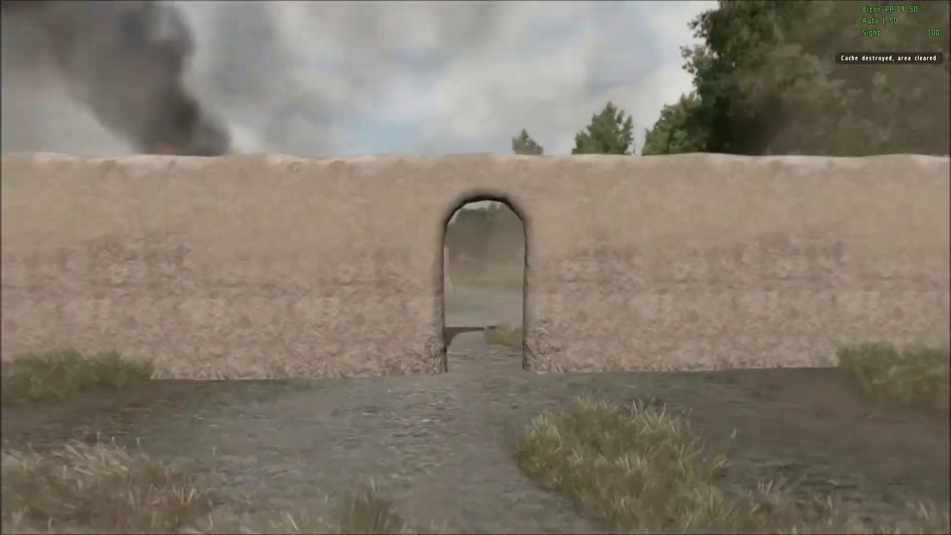
key("w")
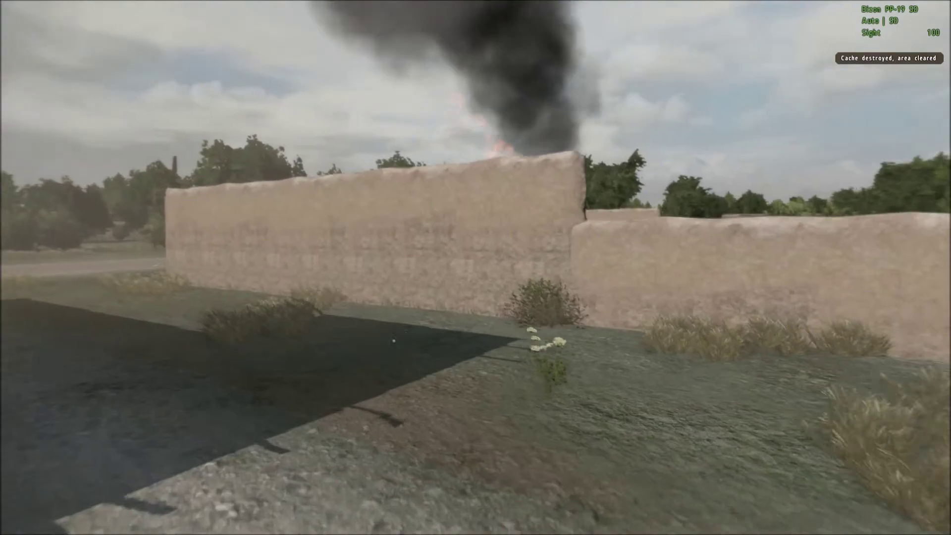
key("w")
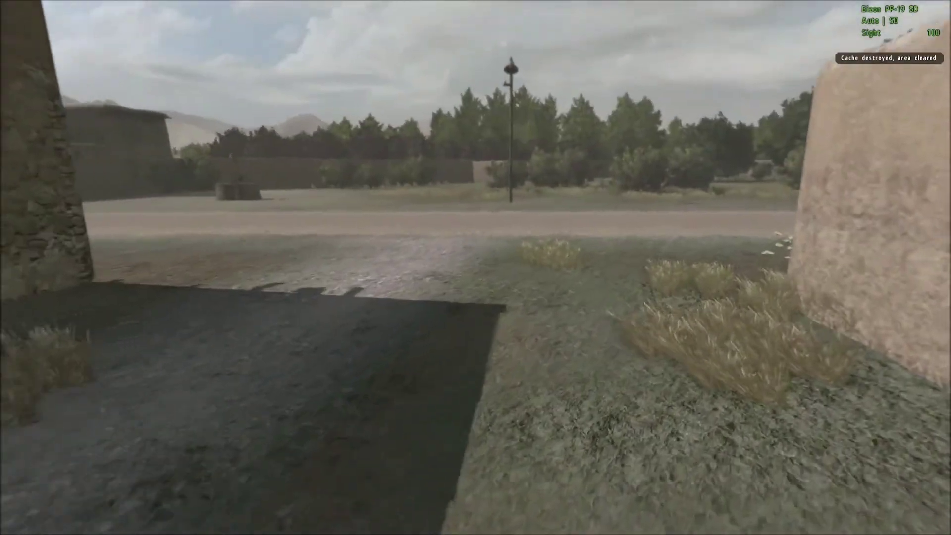
key("w")
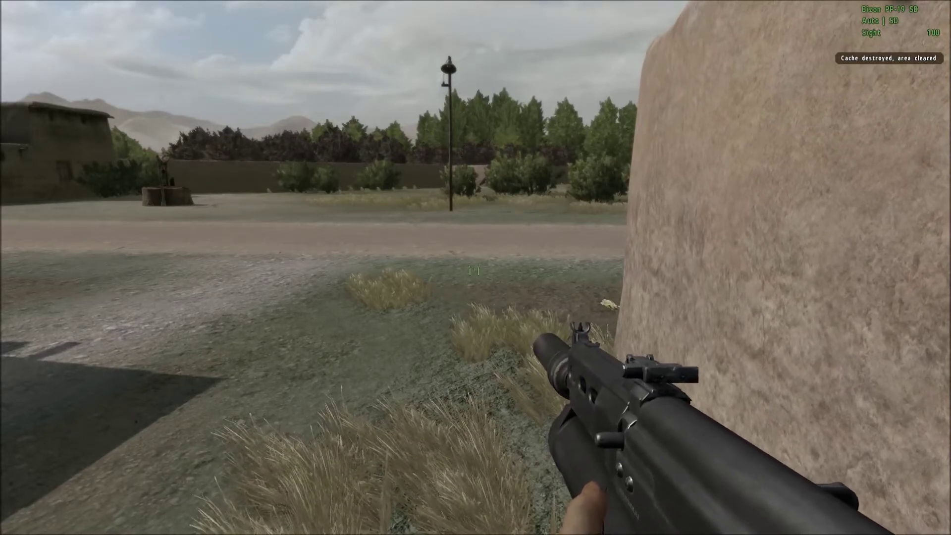
key("w")
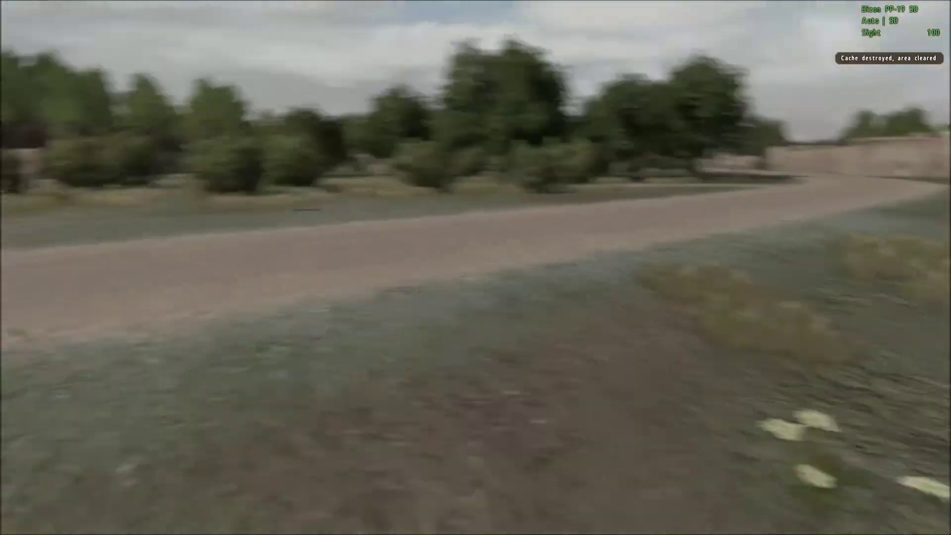
key("d")
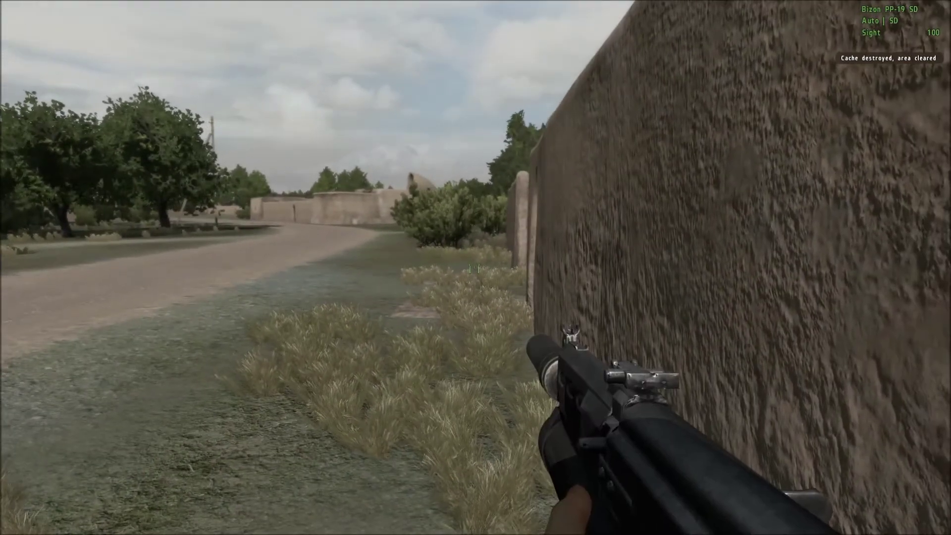